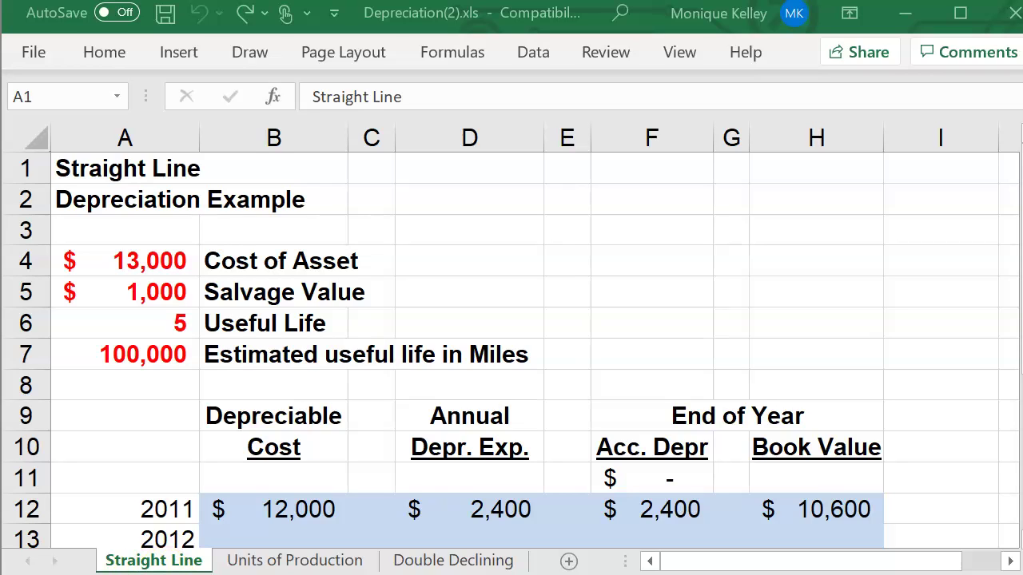
# Open the Units of Production sheet and fill the 2011 depreciation formulas in D13:H13 down into the 2012 row
pyautogui.click(260, 561)
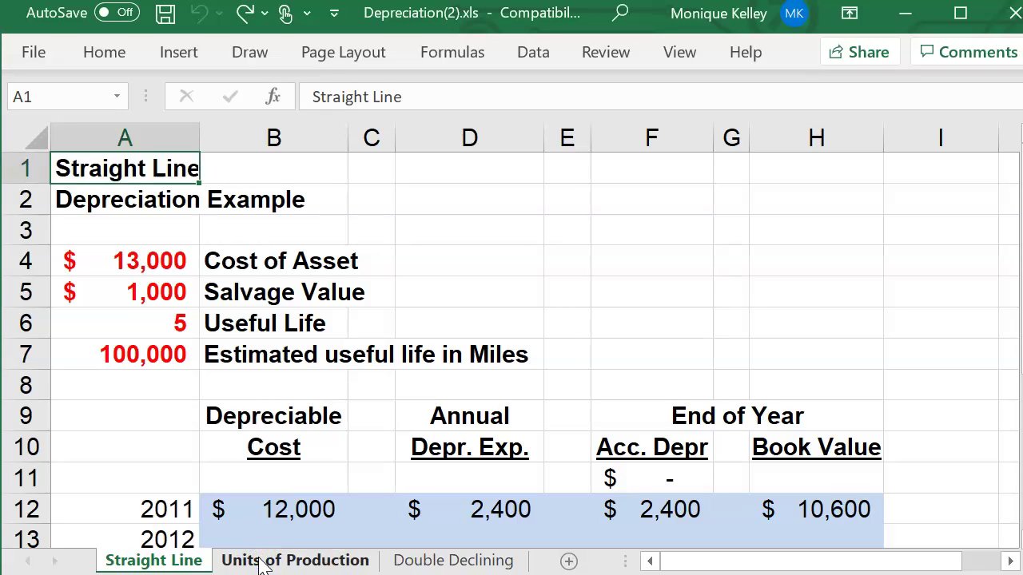
pyautogui.click(303, 563)
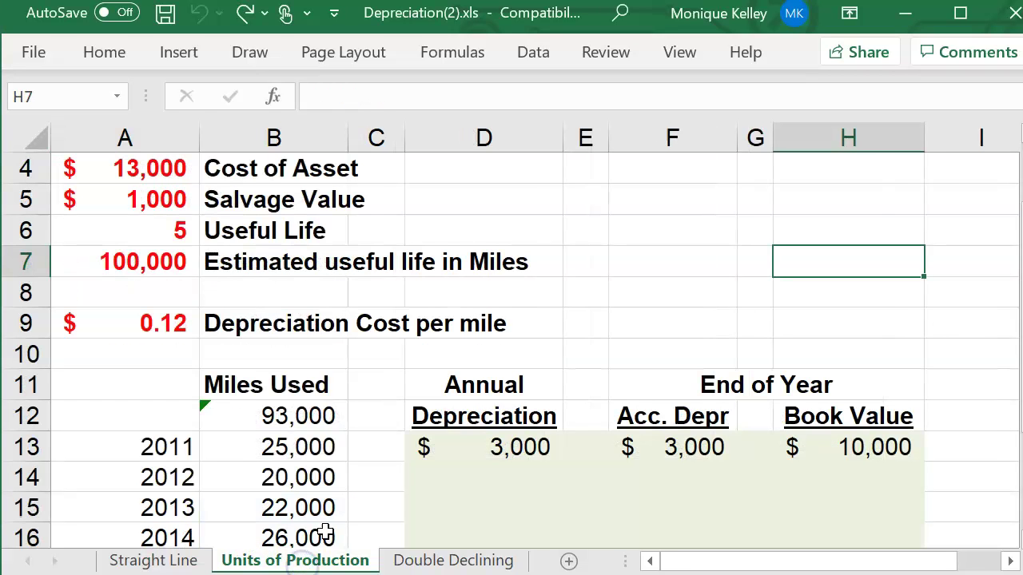
pyautogui.click(499, 456)
pyautogui.moveTo(525, 434); pyautogui.dragTo(840, 441)
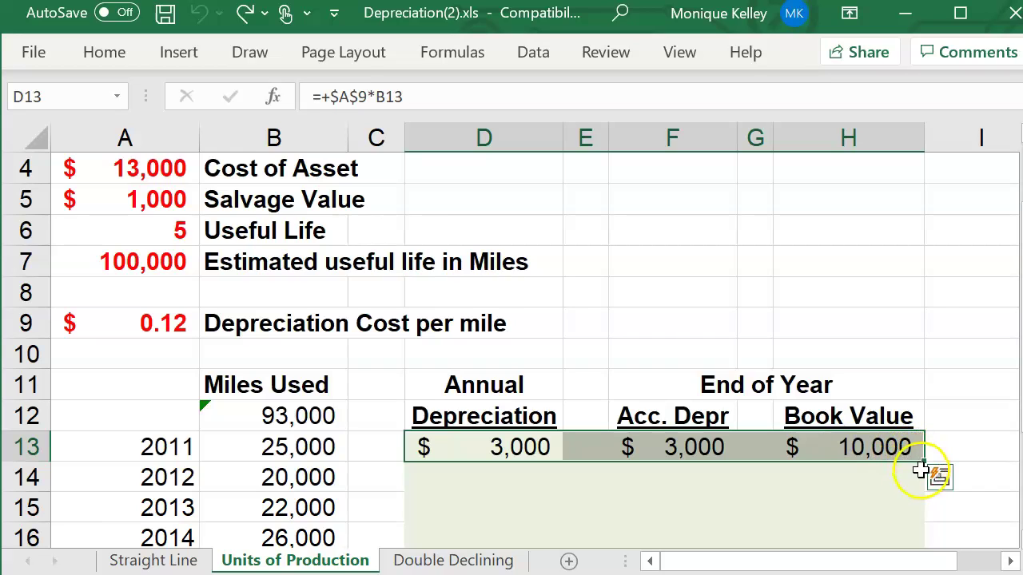
pyautogui.moveTo(923, 462); pyautogui.dragTo(914, 502)
pyautogui.click(456, 486)
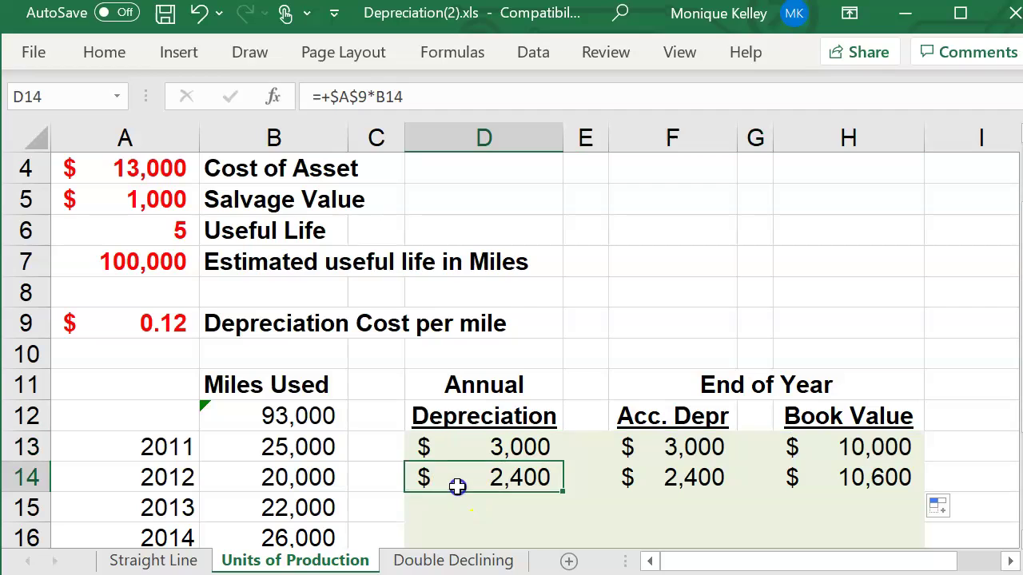
# Try the formula +F13+D14 in F14 for the 2012 accumulated depreciation, and undo the entry
pyautogui.click(682, 477)
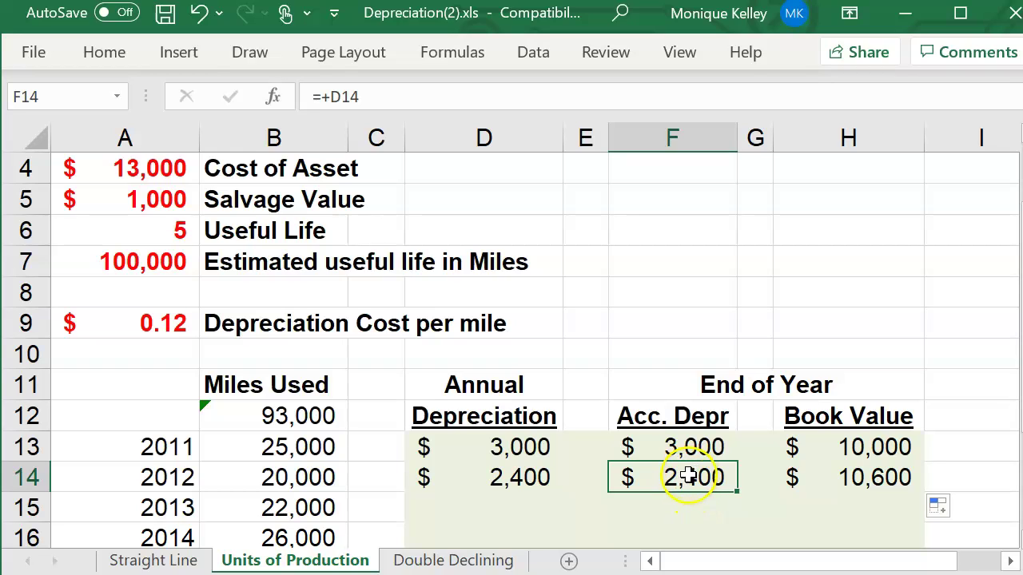
pyautogui.click(666, 450)
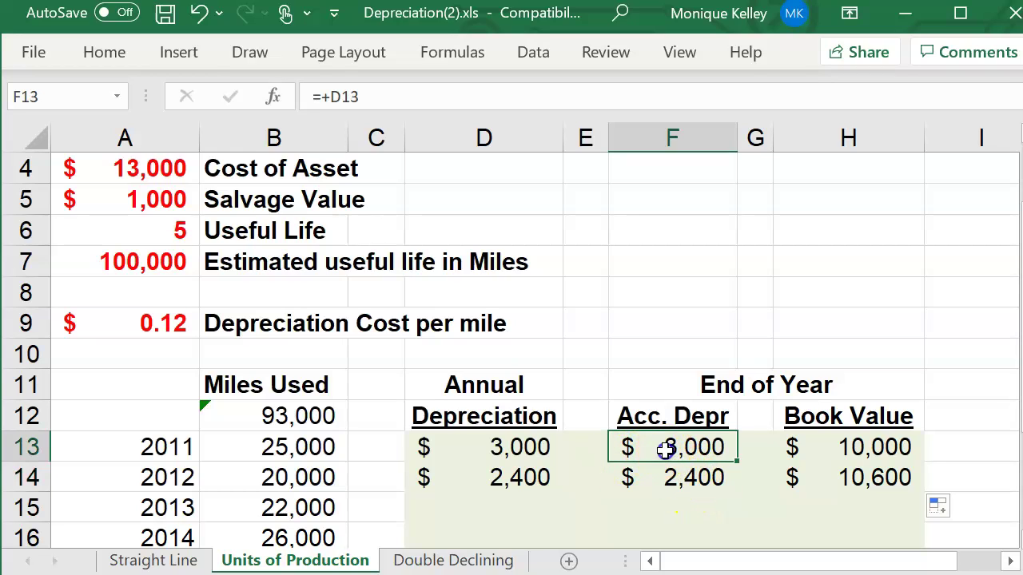
pyautogui.click(524, 479)
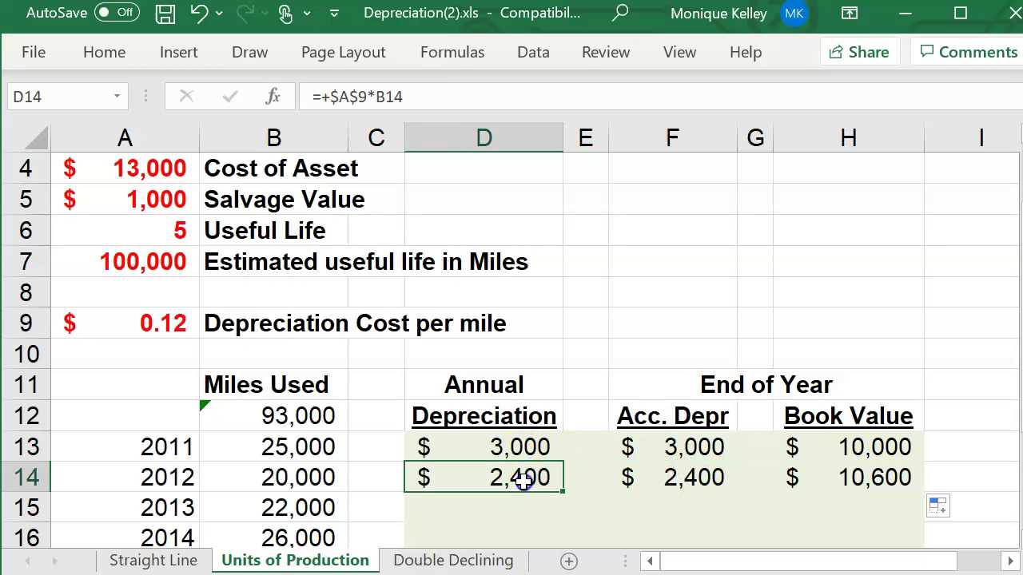
pyautogui.click(722, 483)
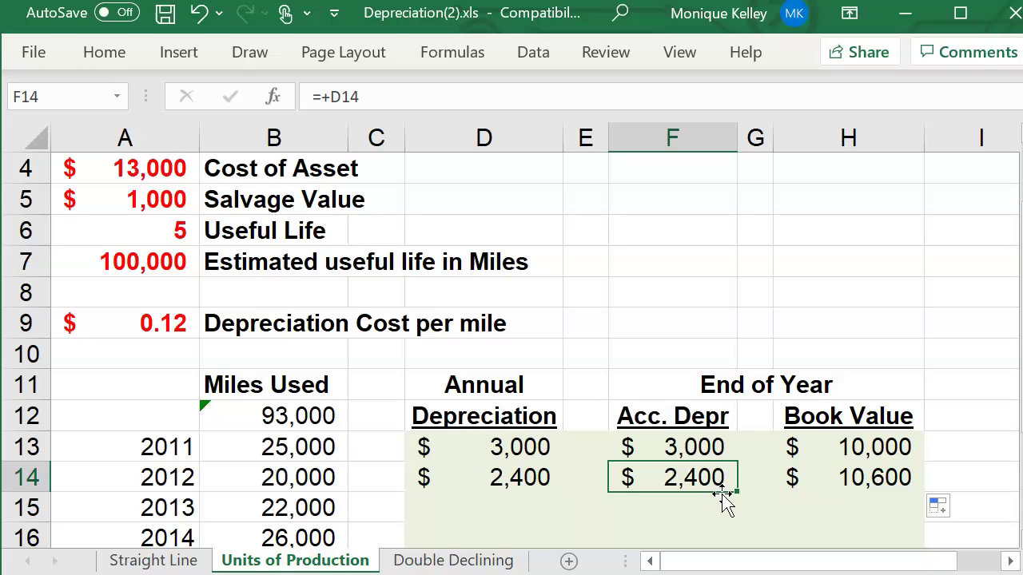
pyautogui.write('+')
pyautogui.press('Up')
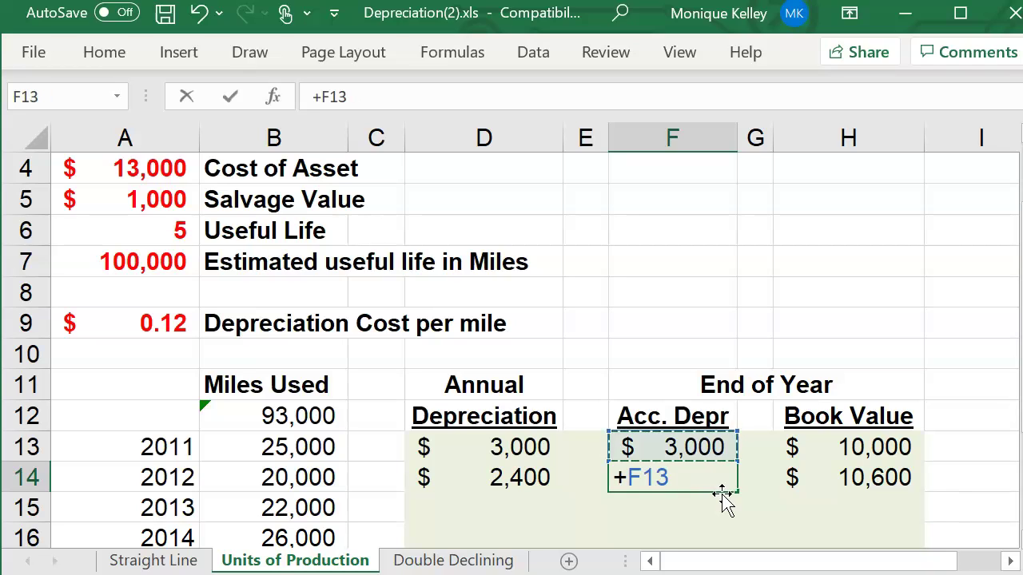
pyautogui.write('+')
pyautogui.press('Left')
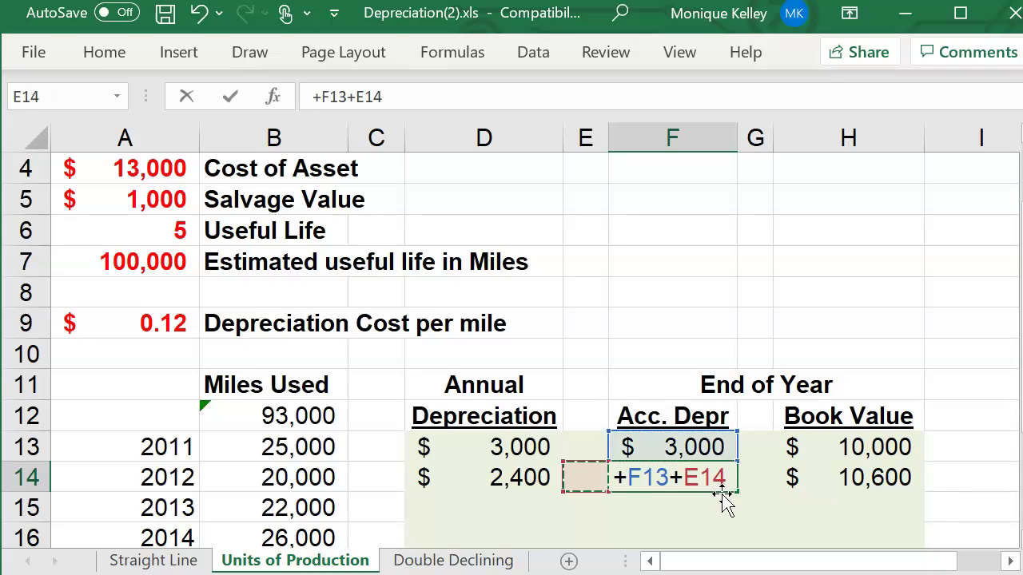
pyautogui.press('Left')
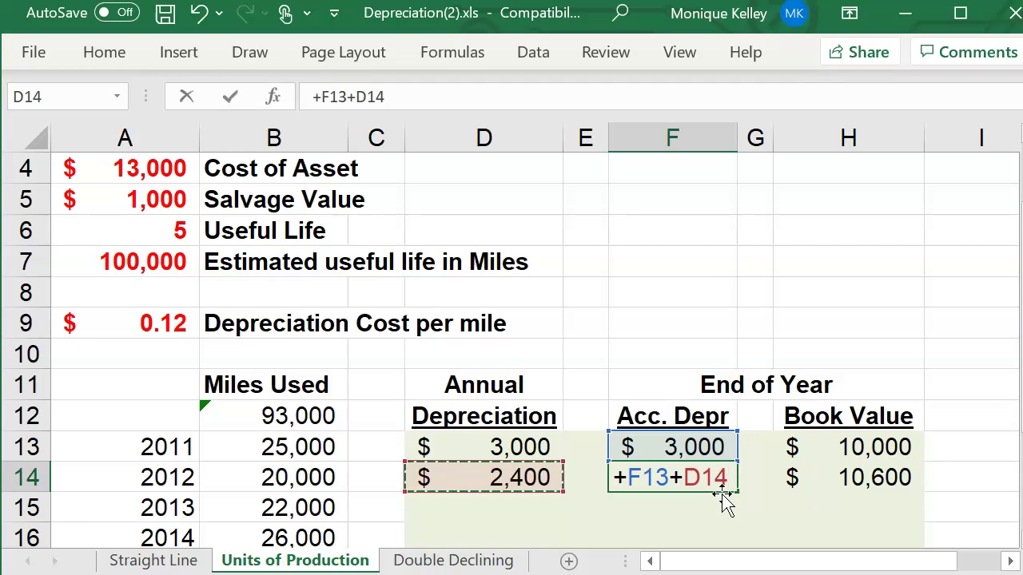
pyautogui.press('Return')
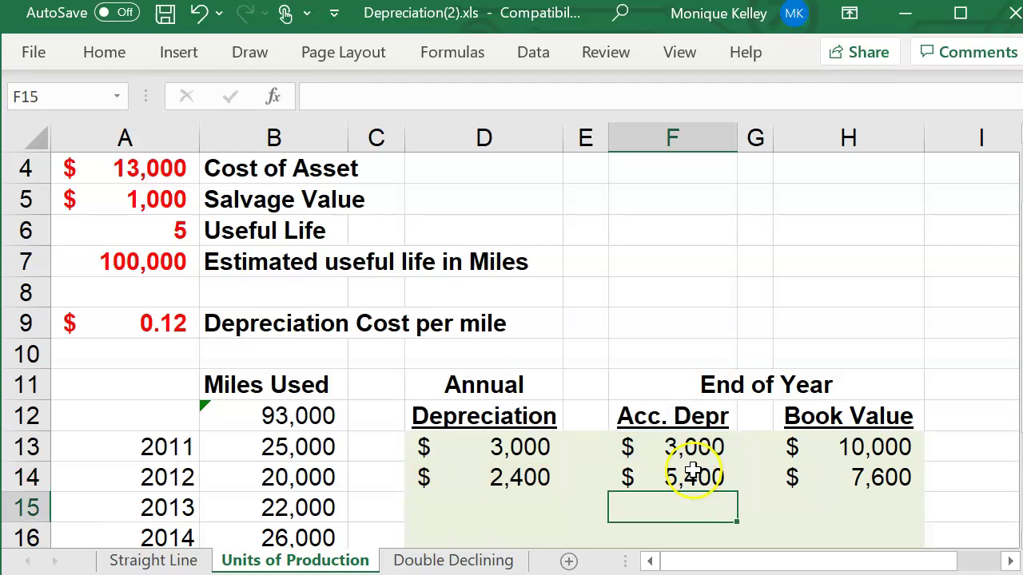
pyautogui.click(692, 473)
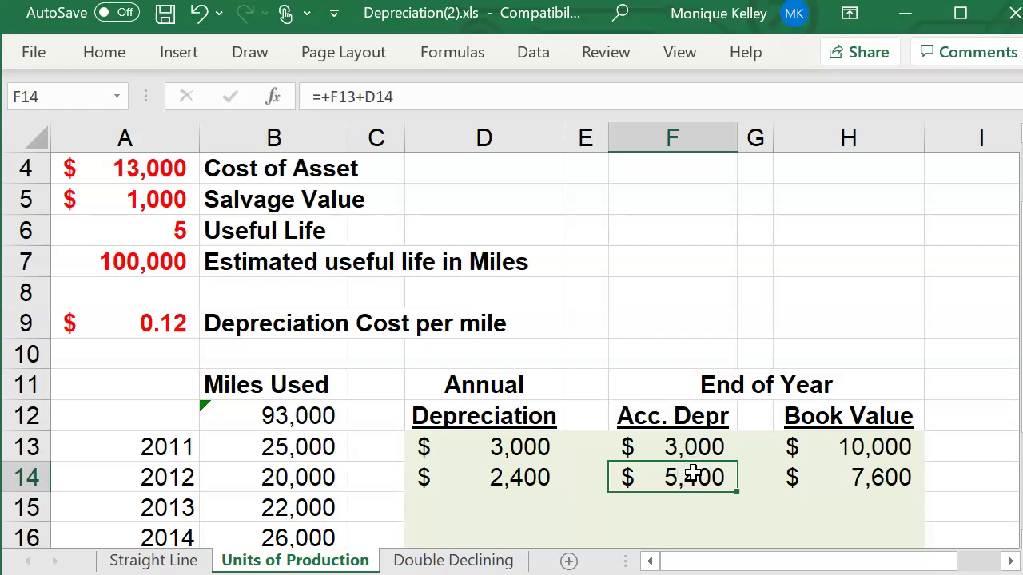
pyautogui.hotkey('ctrl', 'z')
# Fill the 2011 formulas in D13:H13 down through the 2015 row, row 17
pyautogui.moveTo(525, 445); pyautogui.dragTo(870, 444)
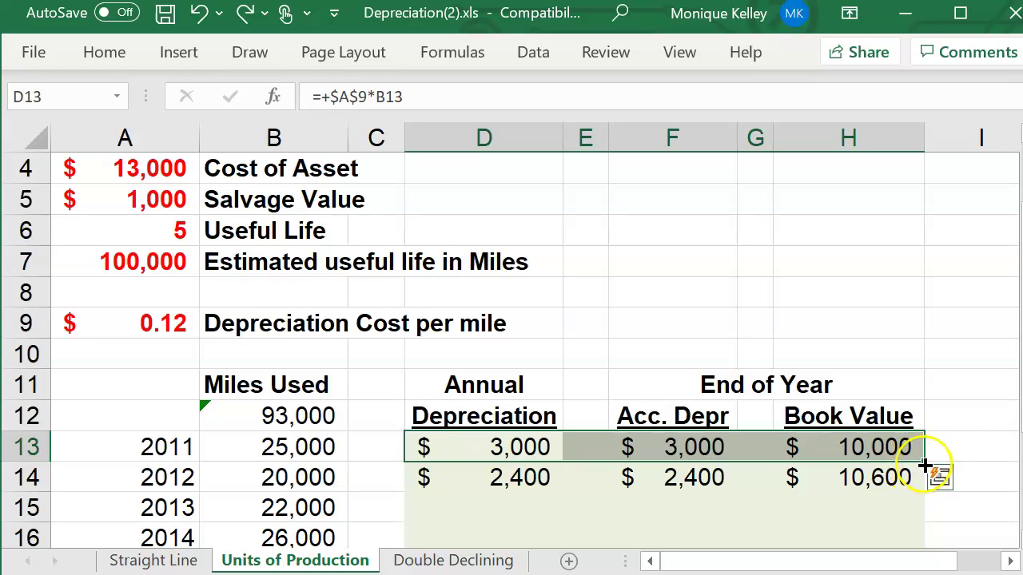
pyautogui.moveTo(924, 463); pyautogui.dragTo(941, 427)
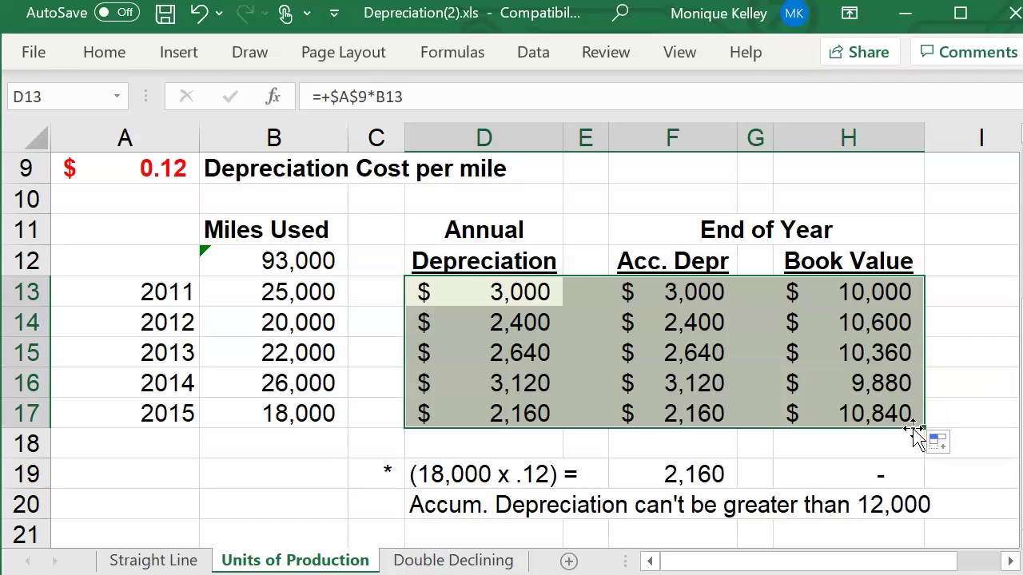
pyautogui.click(876, 411)
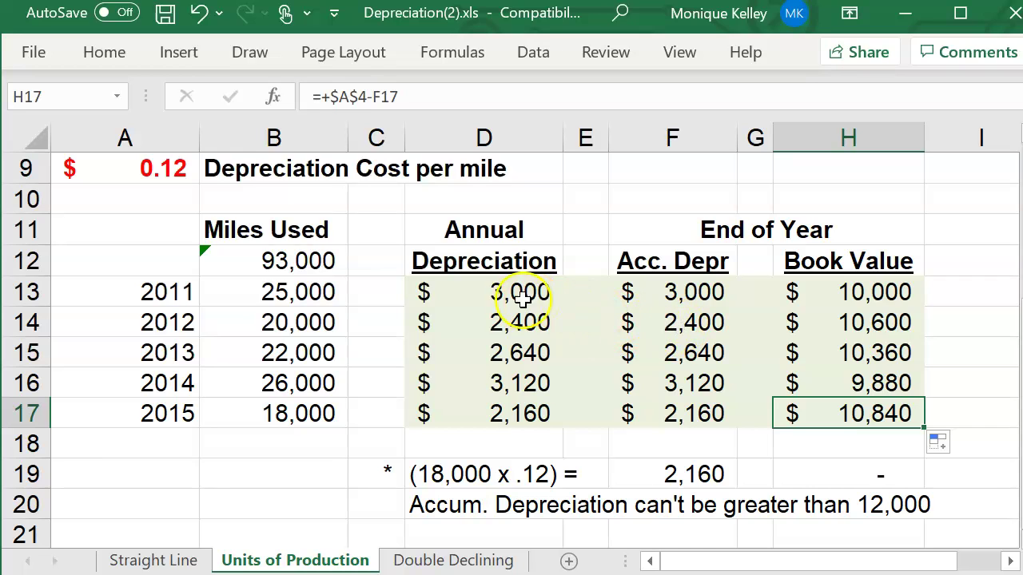
# Enter +F13+D14 in F14 so the 2012 accumulated depreciation adds the prior balance and the year's depreciation
pyautogui.click(694, 323)
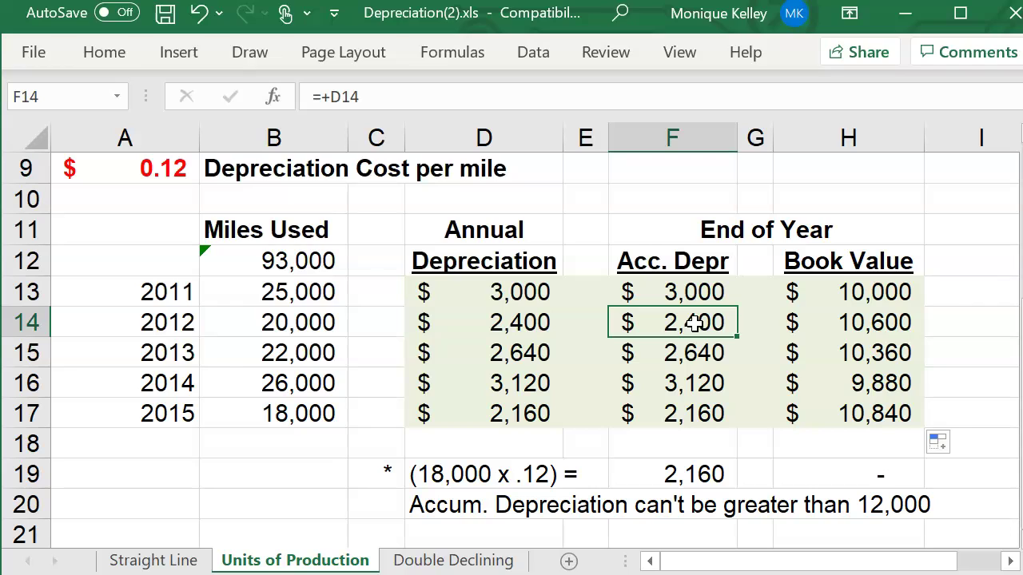
pyautogui.write('+')
pyautogui.press('Up')
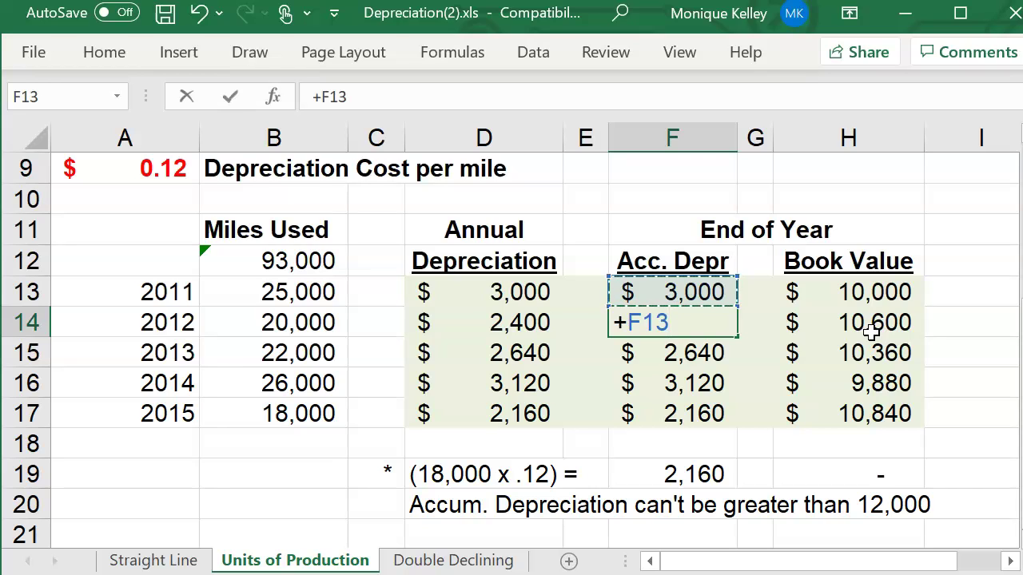
pyautogui.write('+')
pyautogui.press('Left')
pyautogui.press('Left')
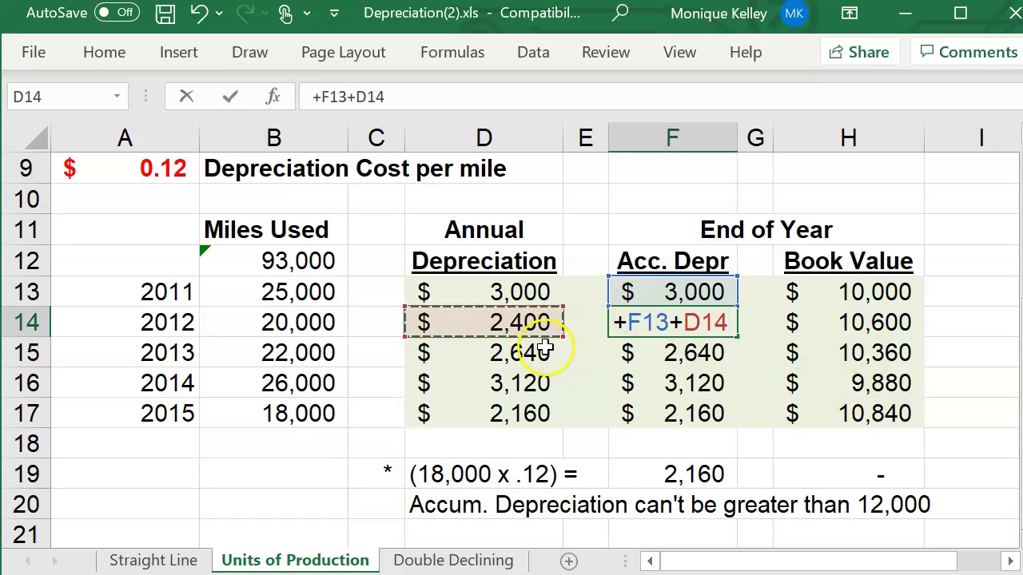
pyautogui.press('Return')
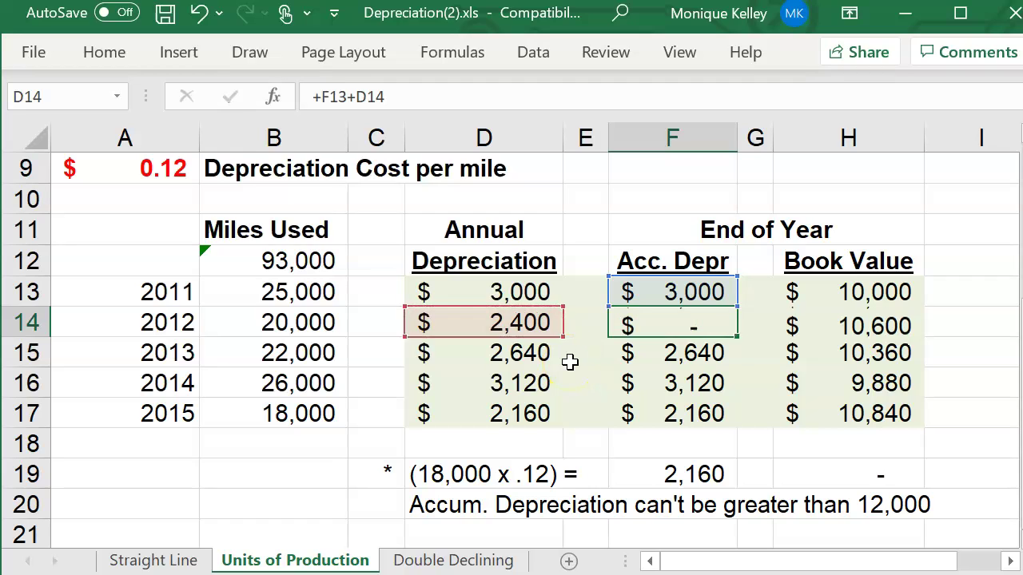
pyautogui.press('Up')
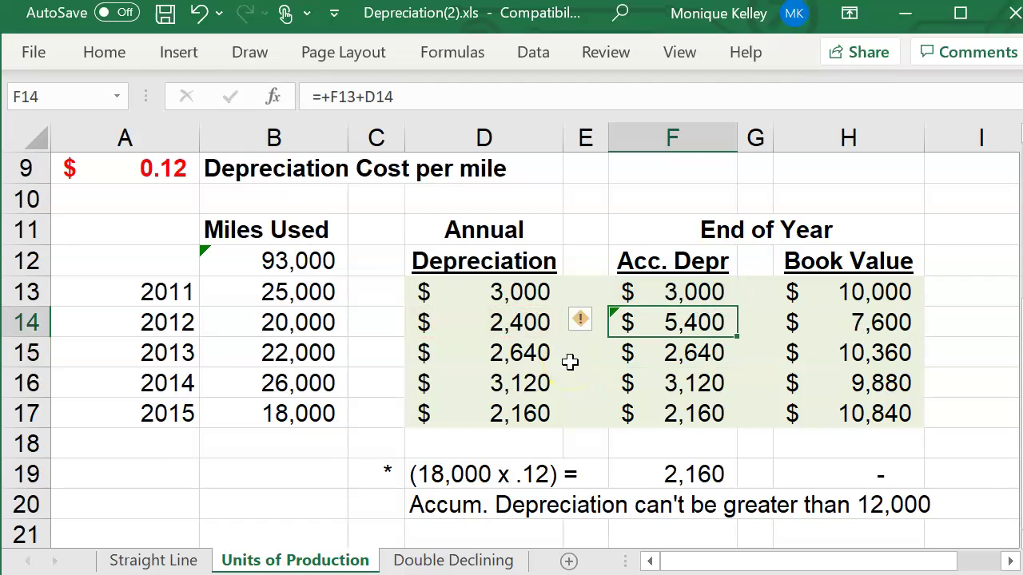
# Enter +F14+D15 in F15 as the 2013 accumulated depreciation
pyautogui.click(711, 352)
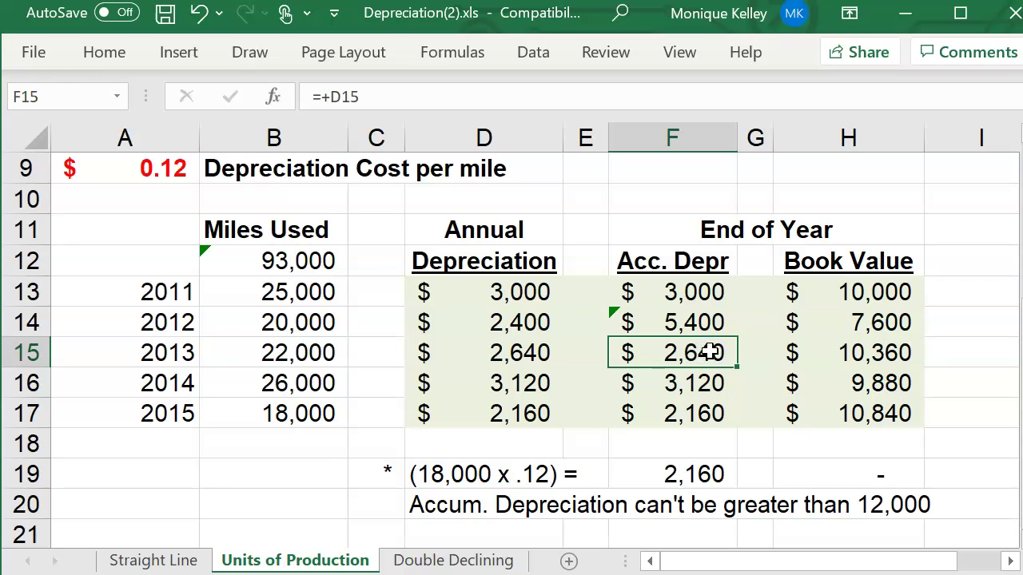
pyautogui.write('+')
pyautogui.press('Up')
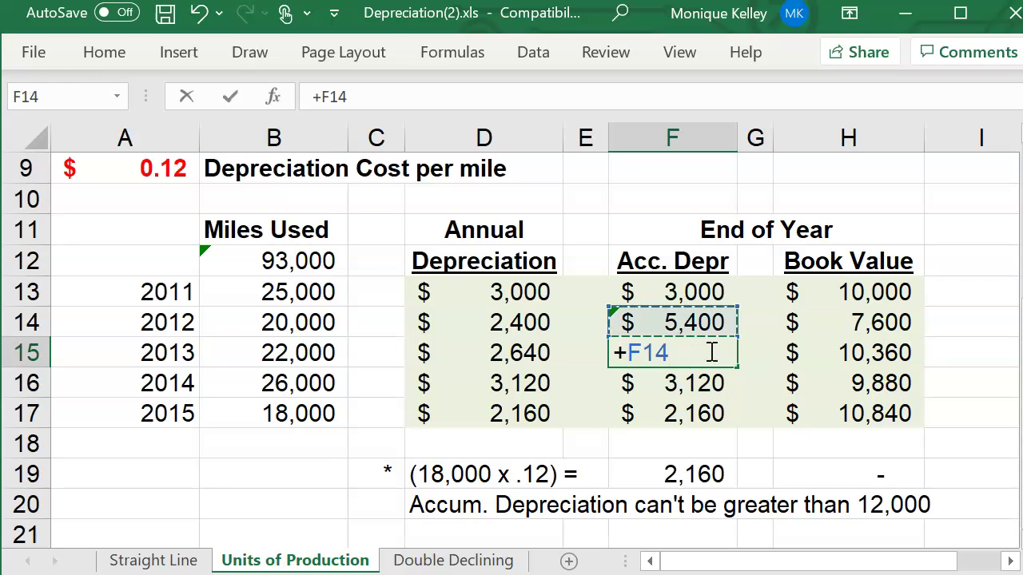
pyautogui.write('+')
pyautogui.press('Left')
pyautogui.press('Left')
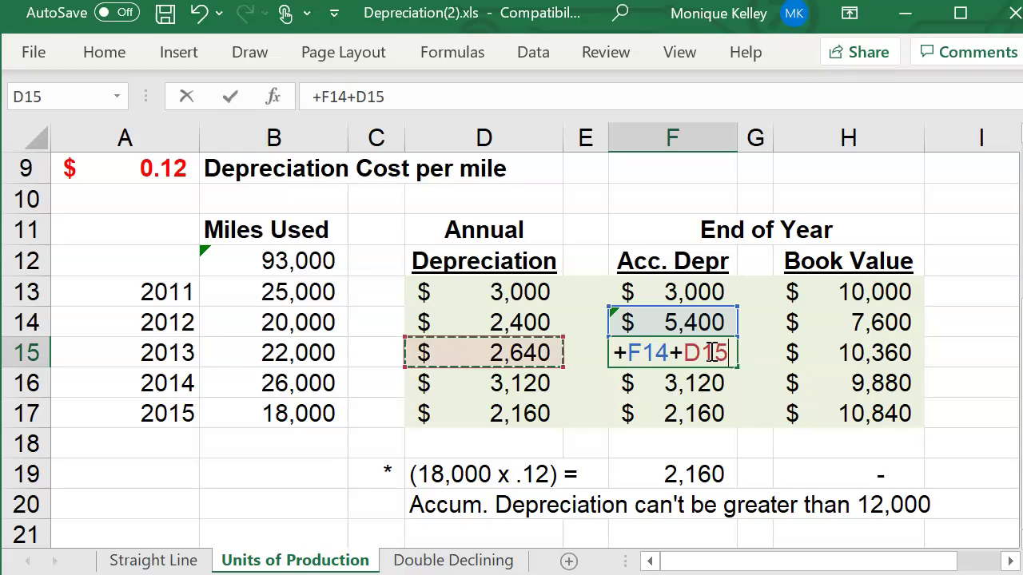
pyautogui.press('Return')
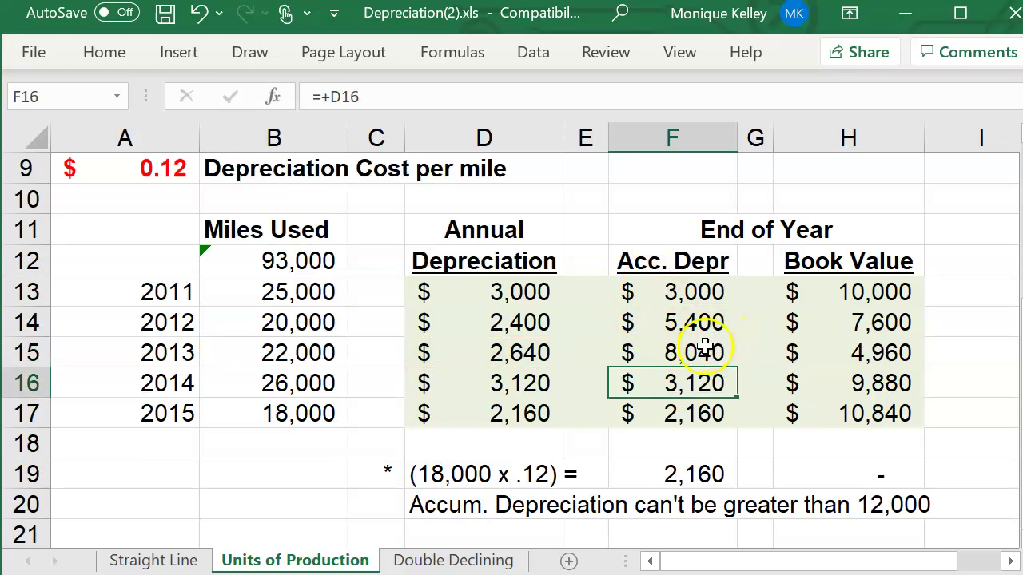
# Fill the accumulated depreciation formula from F15 down to F17 and check the 2015 book value formula in H17
pyautogui.click(696, 350)
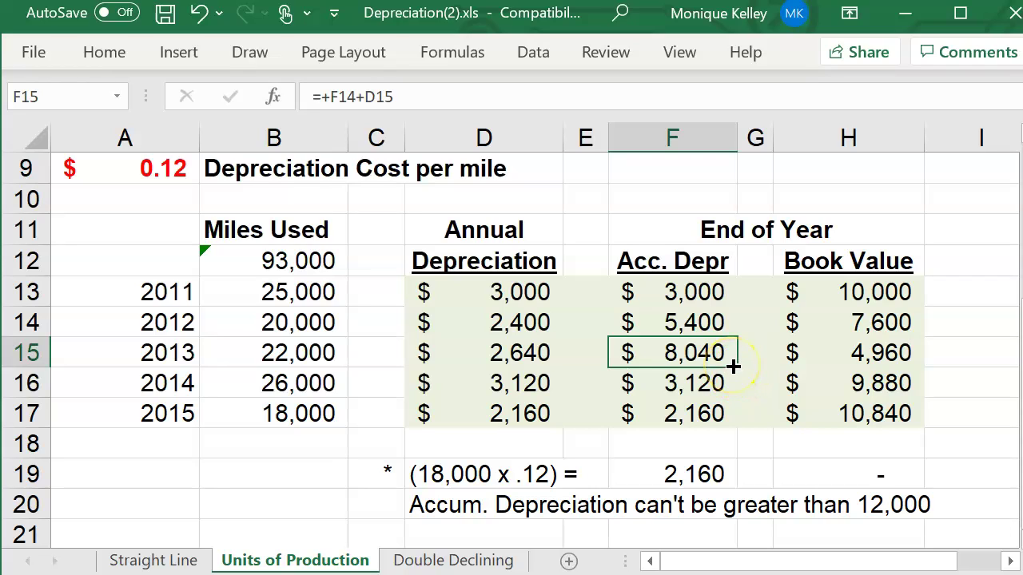
pyautogui.moveTo(733, 365); pyautogui.dragTo(724, 414)
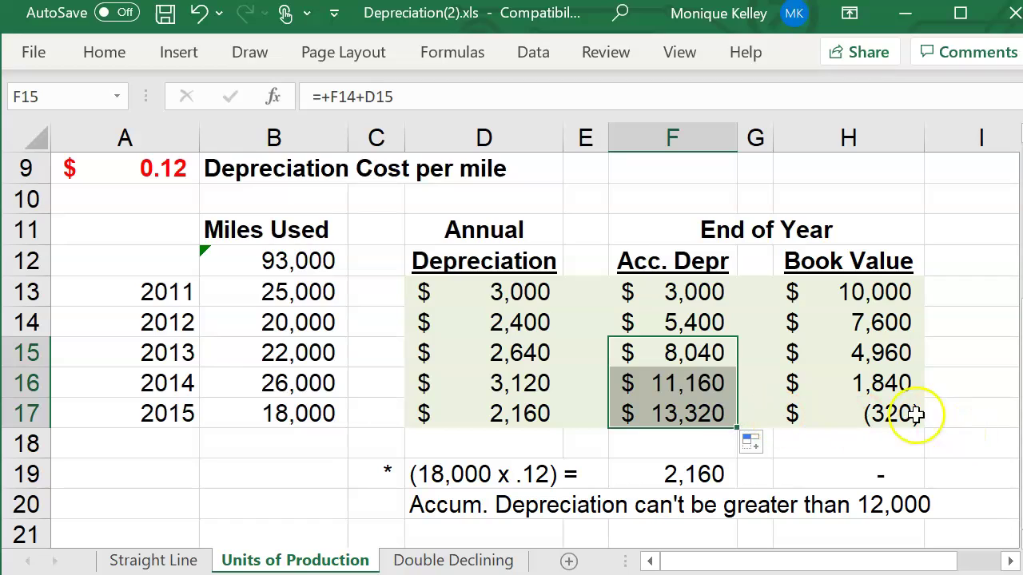
pyautogui.click(870, 413)
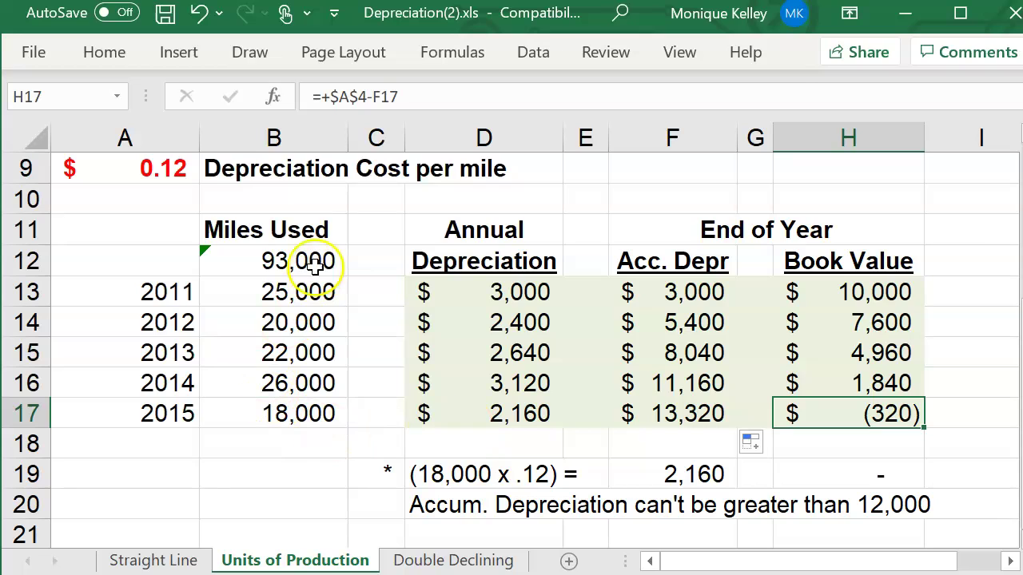
# Examine the SUM formula for total Miles Used in B12 against the yearly mileage entries beneath it
pyautogui.click(286, 264)
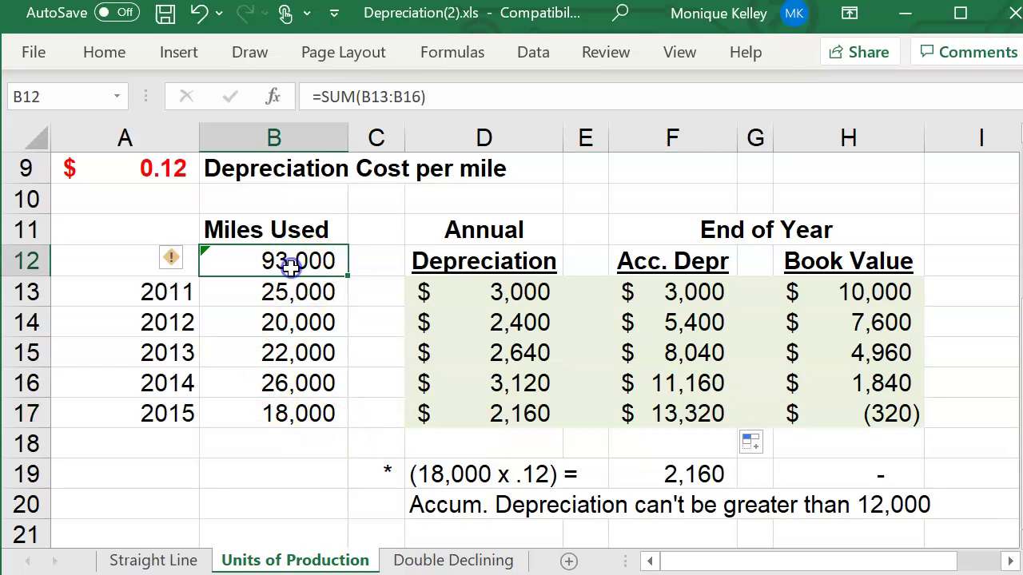
pyautogui.moveTo(296, 301); pyautogui.dragTo(289, 386)
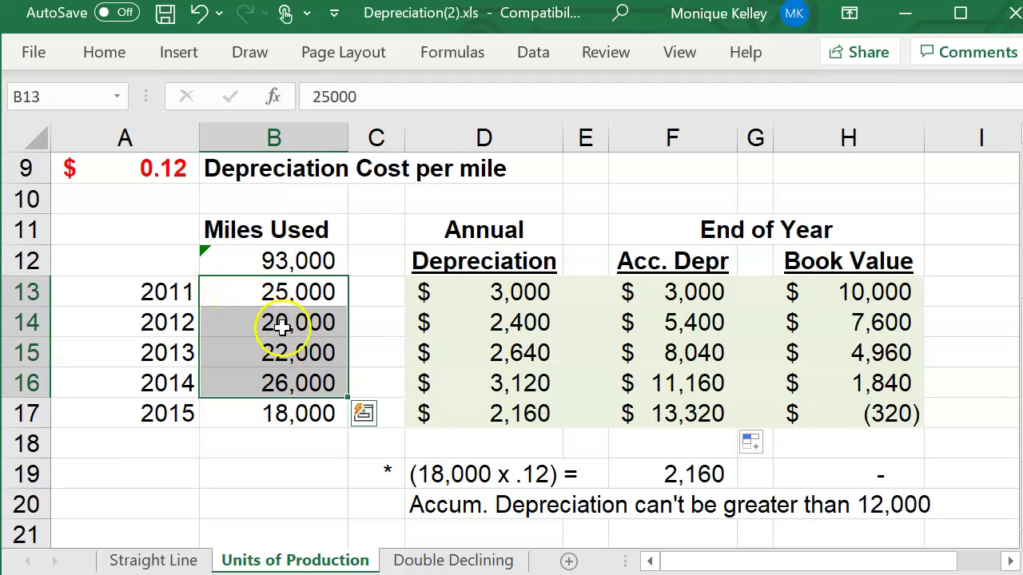
pyautogui.click(284, 257)
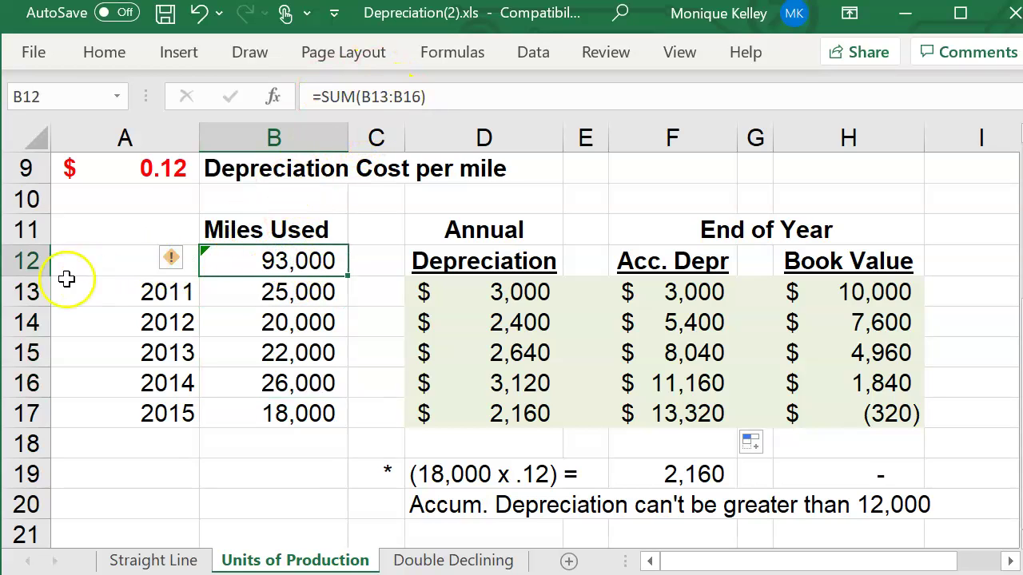
pyautogui.click(263, 291)
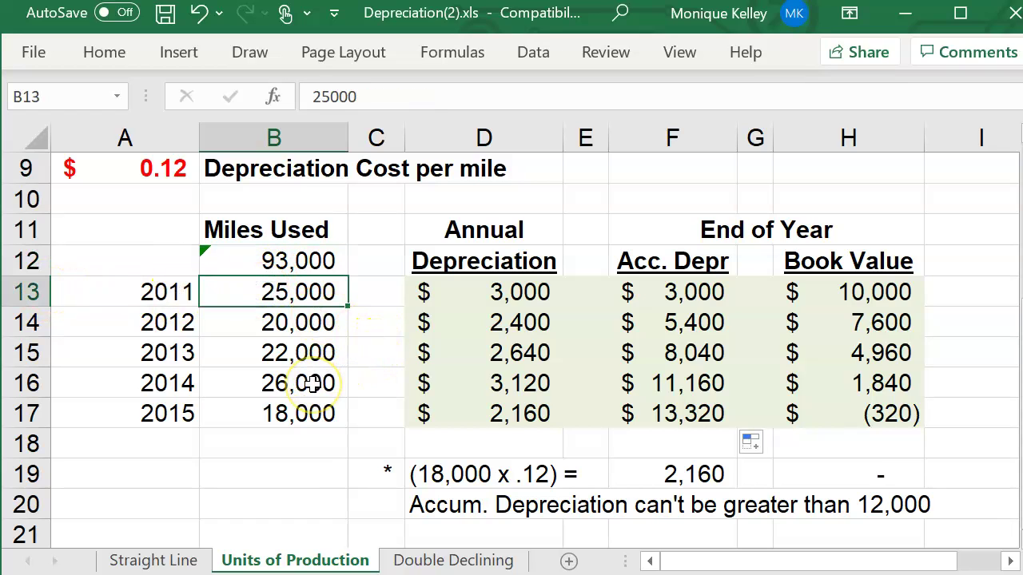
pyautogui.click(301, 248)
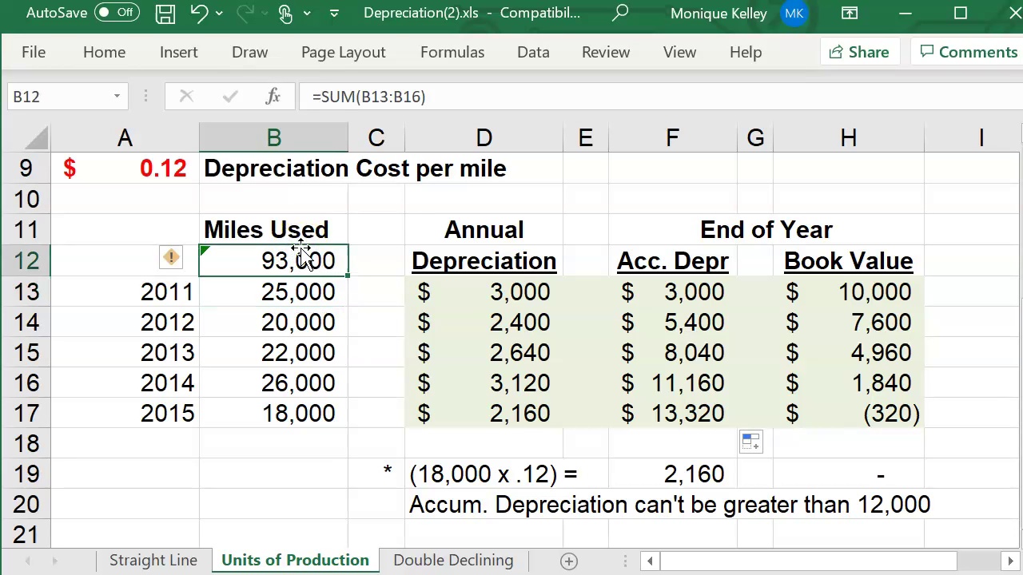
pyautogui.click(294, 384)
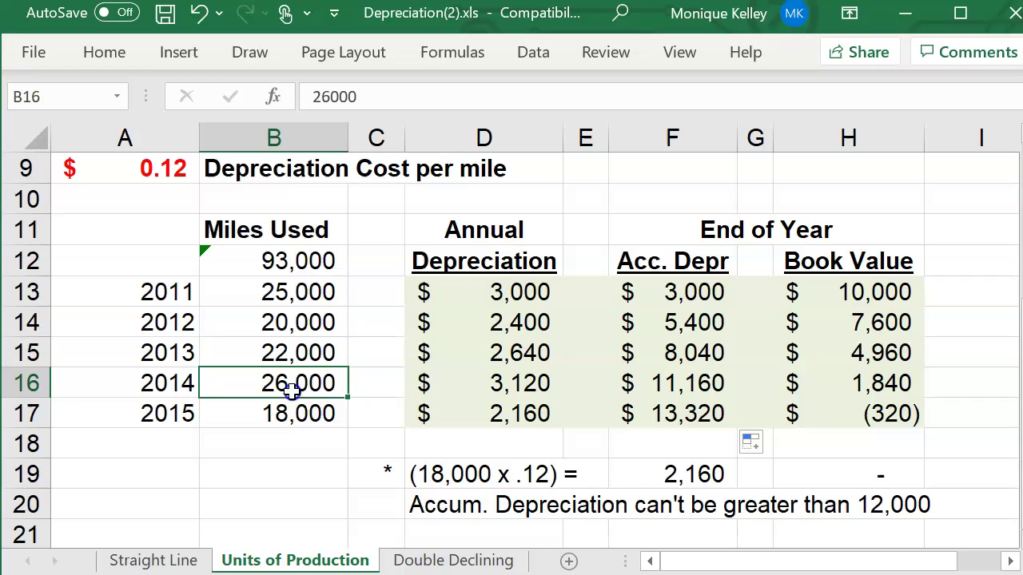
pyautogui.click(277, 267)
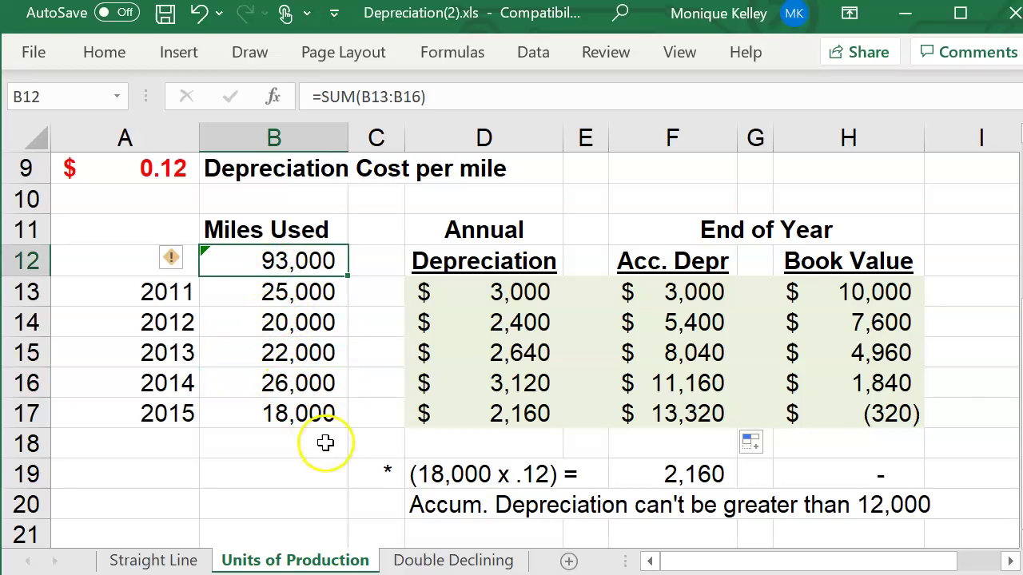
# Compare the estimated useful life in miles in row 7 with the yearly Miles Used entries
pyautogui.click(258, 167)
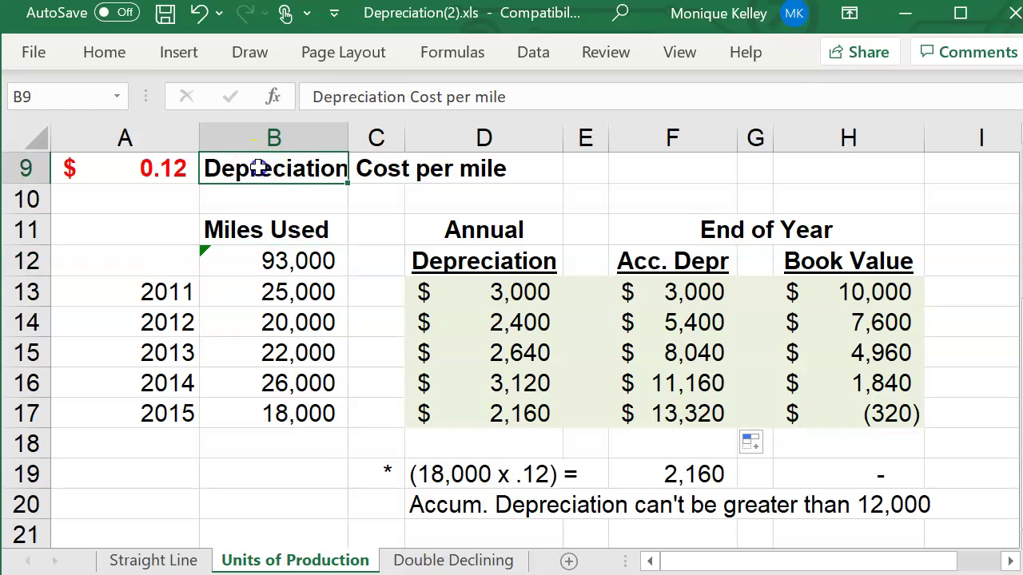
pyautogui.press('Up')
pyautogui.press('Up')
pyautogui.press('Up')
pyautogui.press('Up')
pyautogui.moveTo(137, 231); pyautogui.dragTo(320, 230)
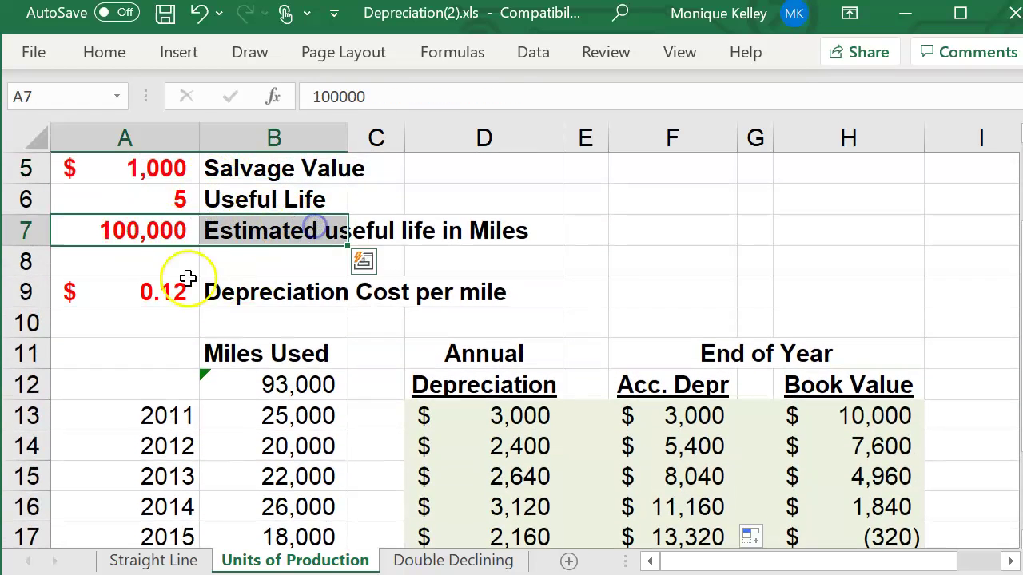
pyautogui.press('Down')
pyautogui.press('Down')
pyautogui.press('Down')
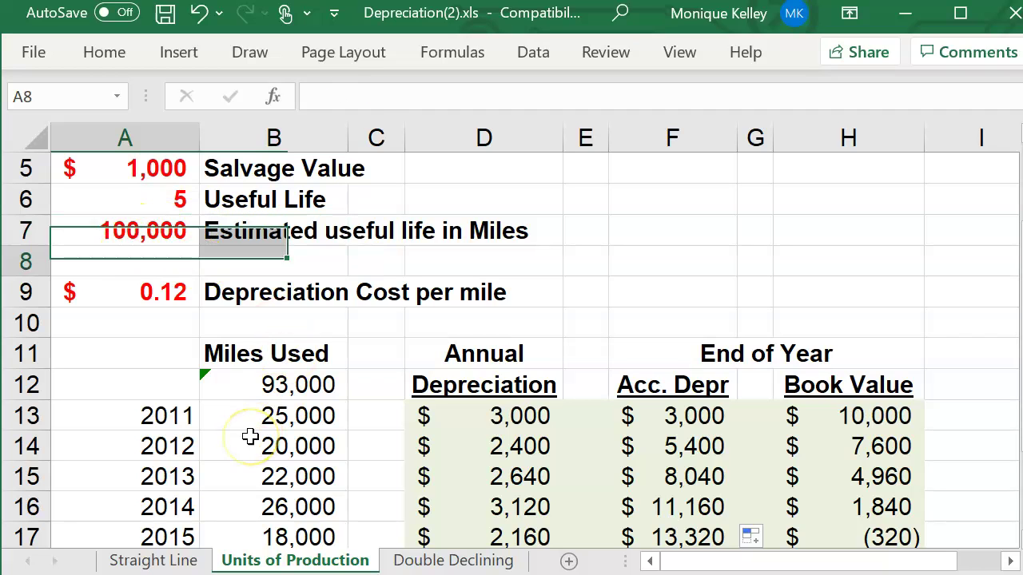
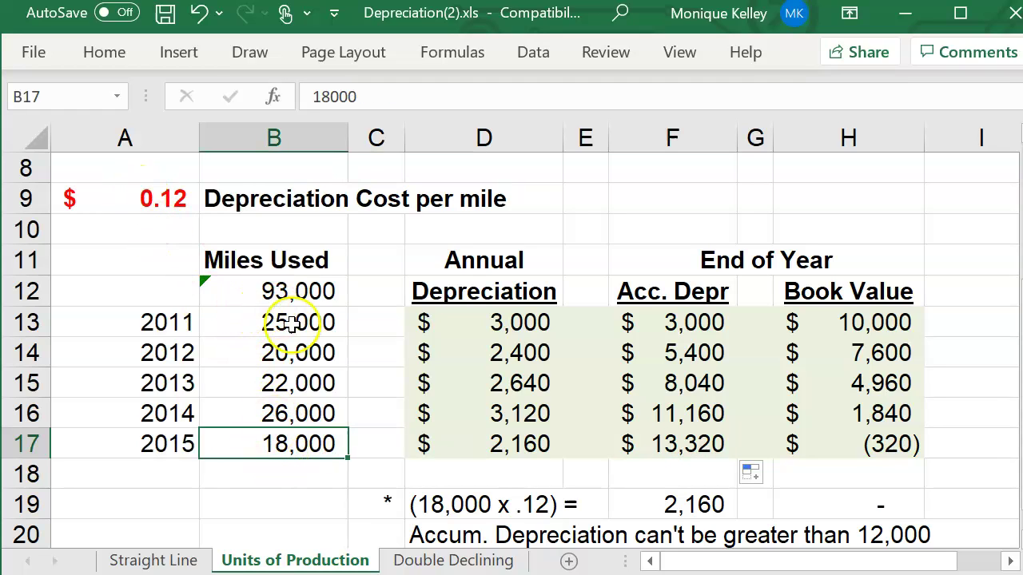
# Change the calculation note in D19 to read (7,000 x .12) =
pyautogui.click(413, 500)
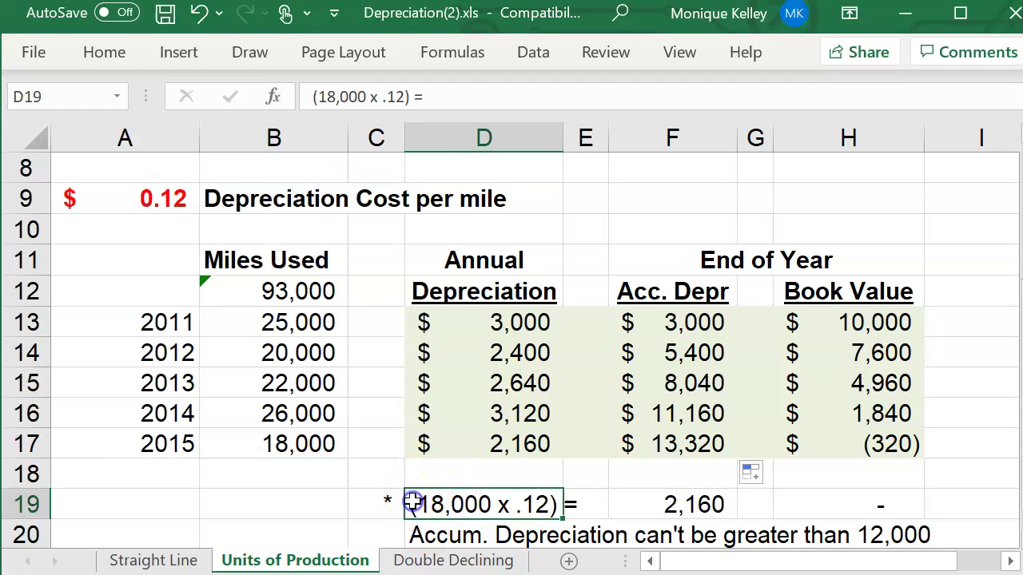
pyautogui.click(330, 94)
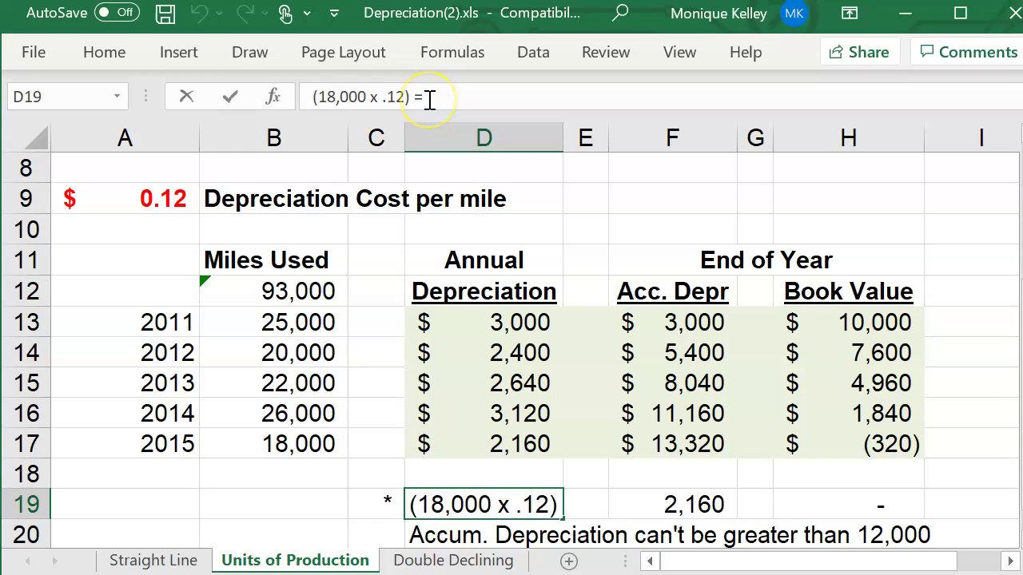
pyautogui.press('BackSpace')
pyautogui.write('7')
pyautogui.press('Delete')
pyautogui.press('Return')
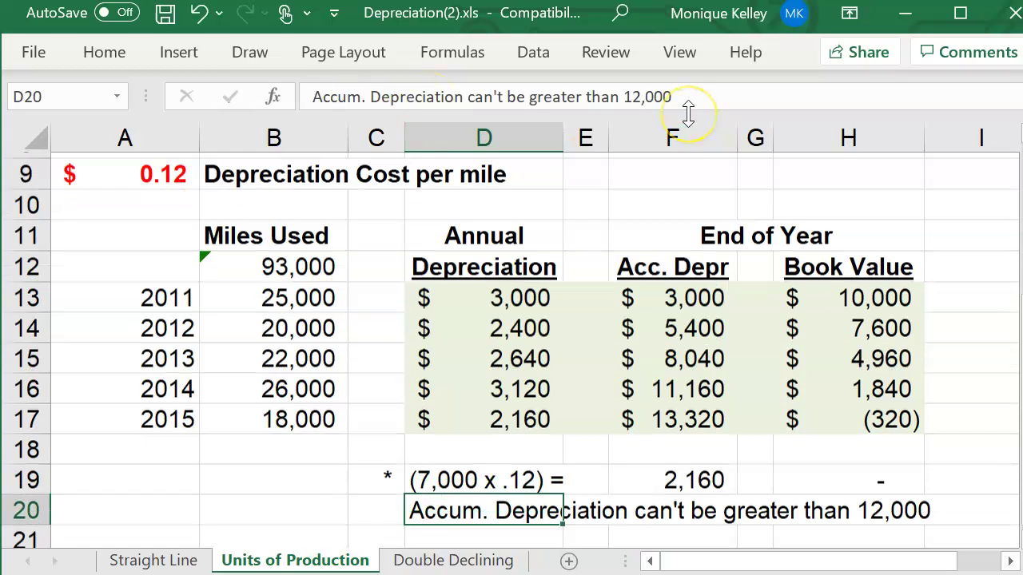
# Change the formula in F19 to =7000*0.12 to match the revised mileage note beside it
pyautogui.moveTo(520, 472); pyautogui.dragTo(494, 499)
pyautogui.click(520, 475)
pyautogui.moveTo(560, 484); pyautogui.dragTo(657, 461)
pyautogui.click(675, 475)
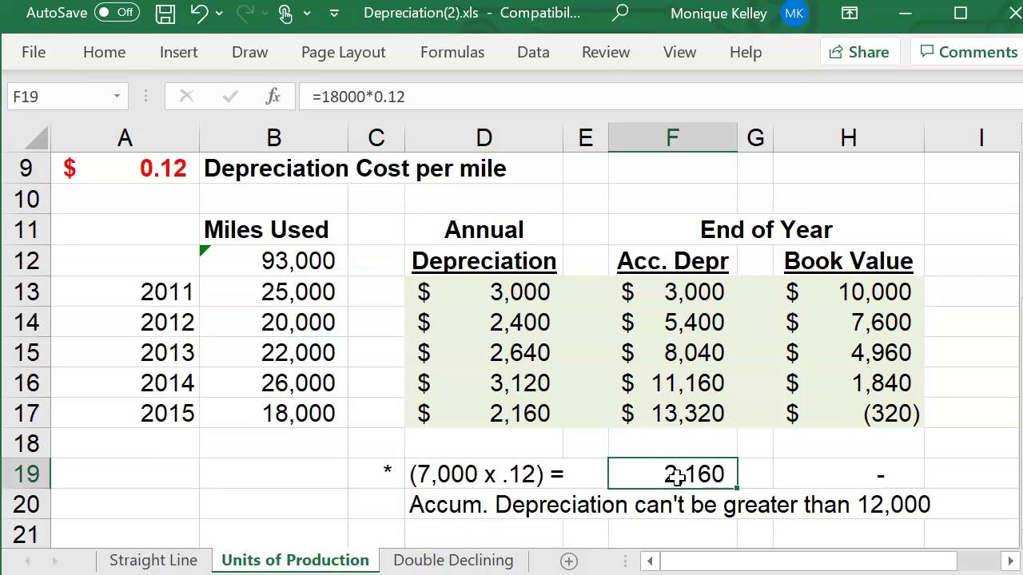
pyautogui.click(334, 104)
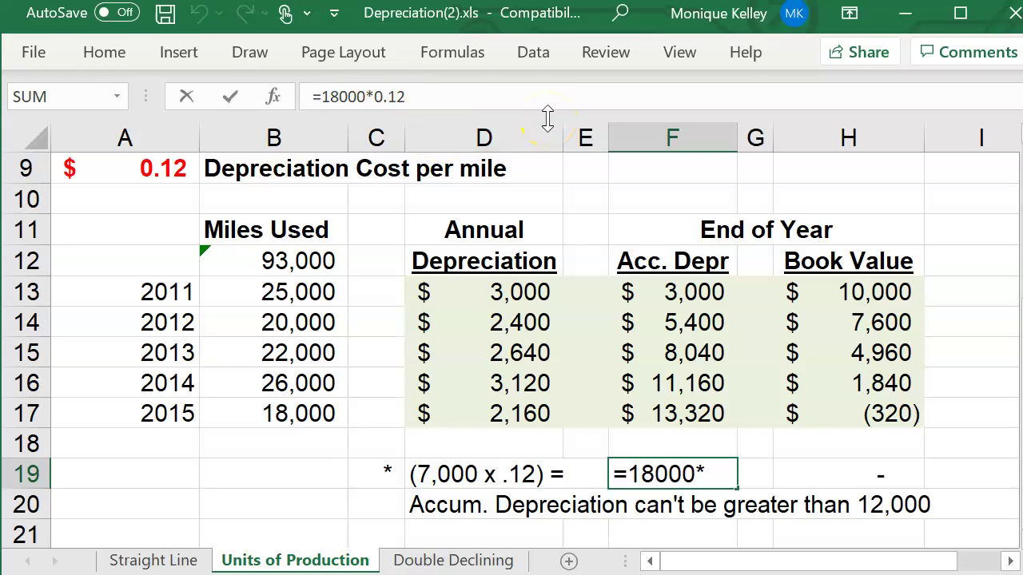
pyautogui.press('BackSpace')
pyautogui.press('BackSpace')
pyautogui.write('7')
pyautogui.press('Return')
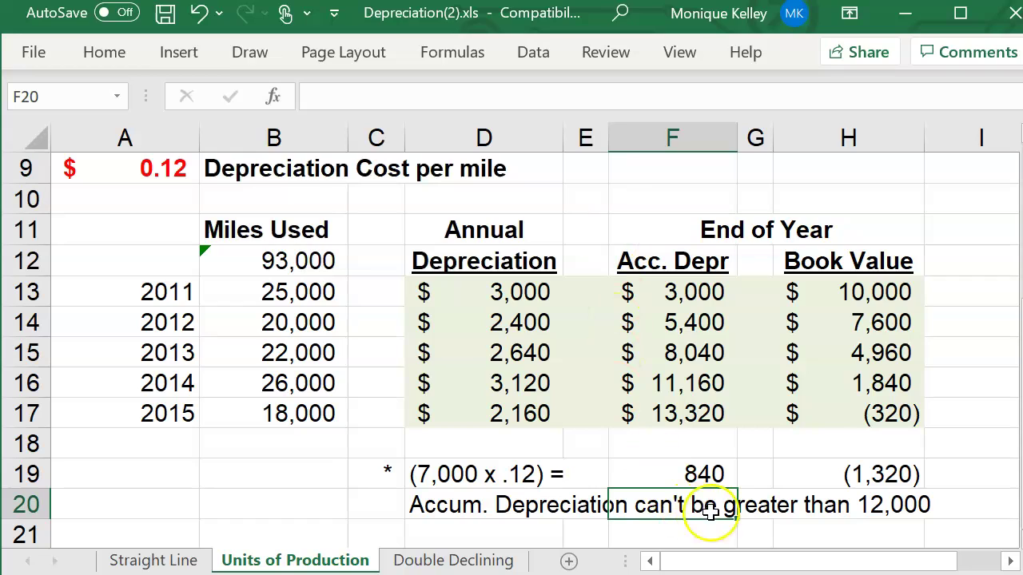
pyautogui.click(711, 474)
pyautogui.doubleClick(722, 474)
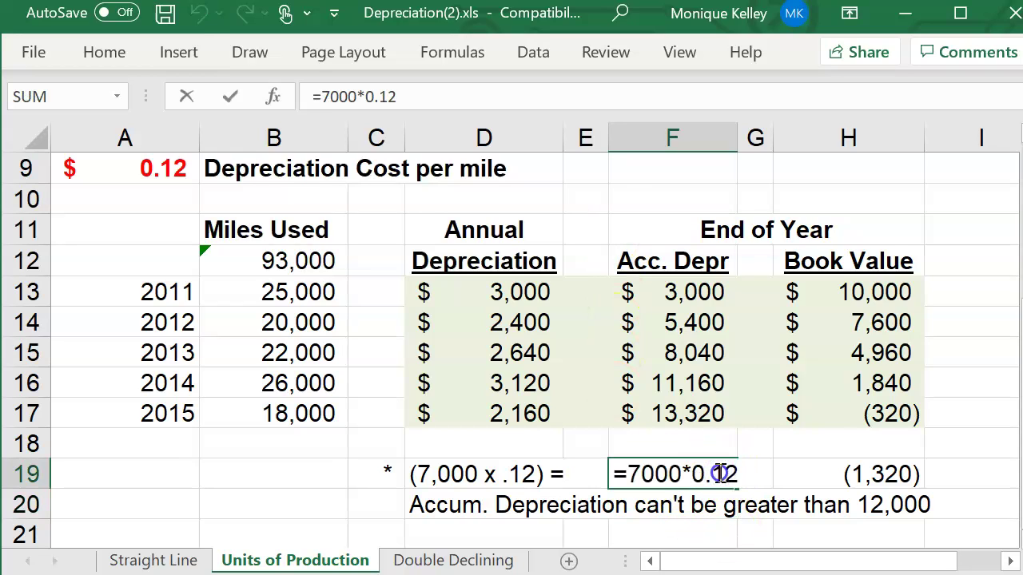
pyautogui.press('Escape')
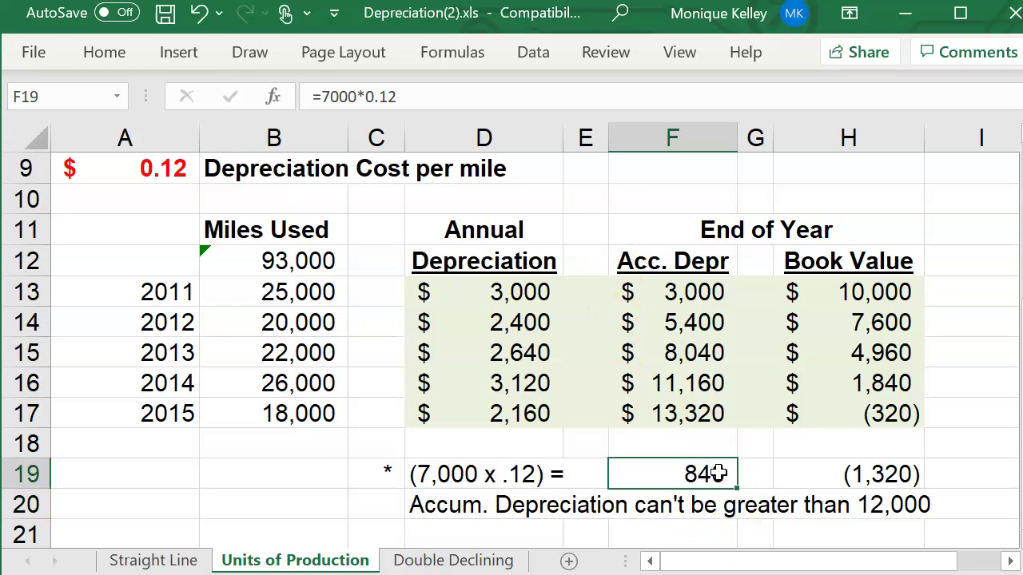
# Enter 840 as the 2015 annual depreciation in D17 and check the 2015 accumulated depreciation and book value formulas
pyautogui.click(499, 406)
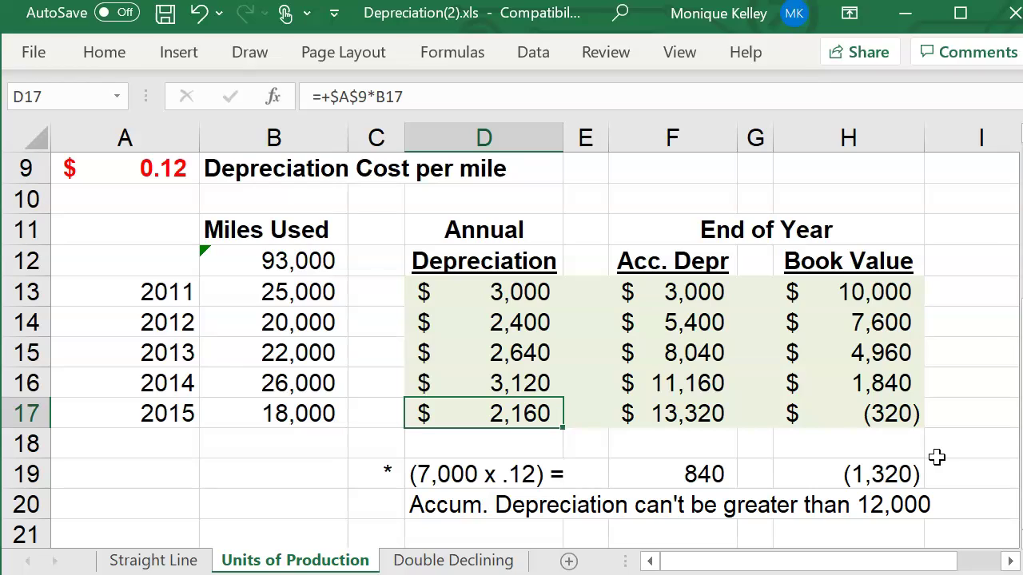
pyautogui.write('840')
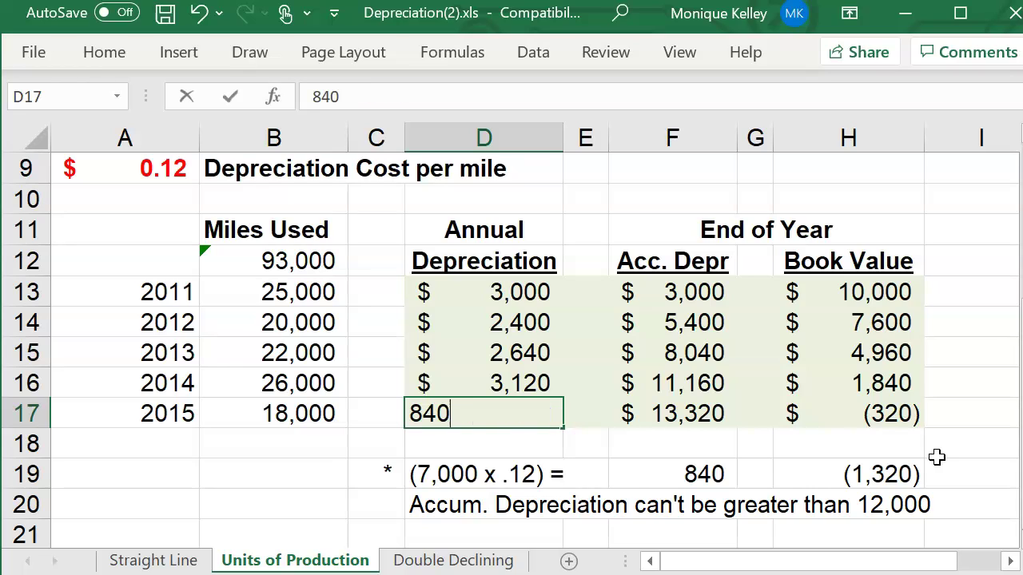
pyautogui.press('Return')
pyautogui.press('Up')
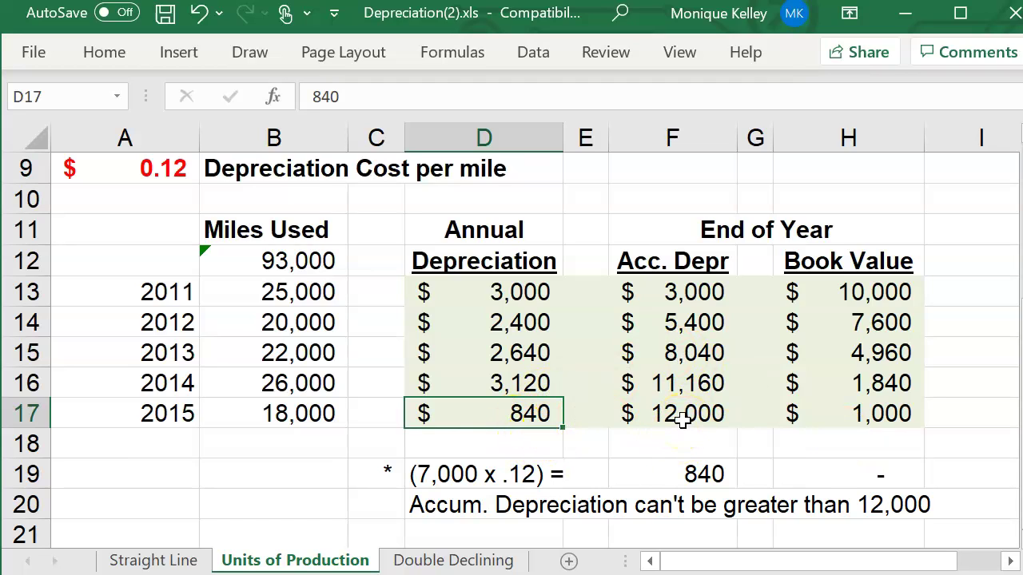
pyautogui.click(709, 415)
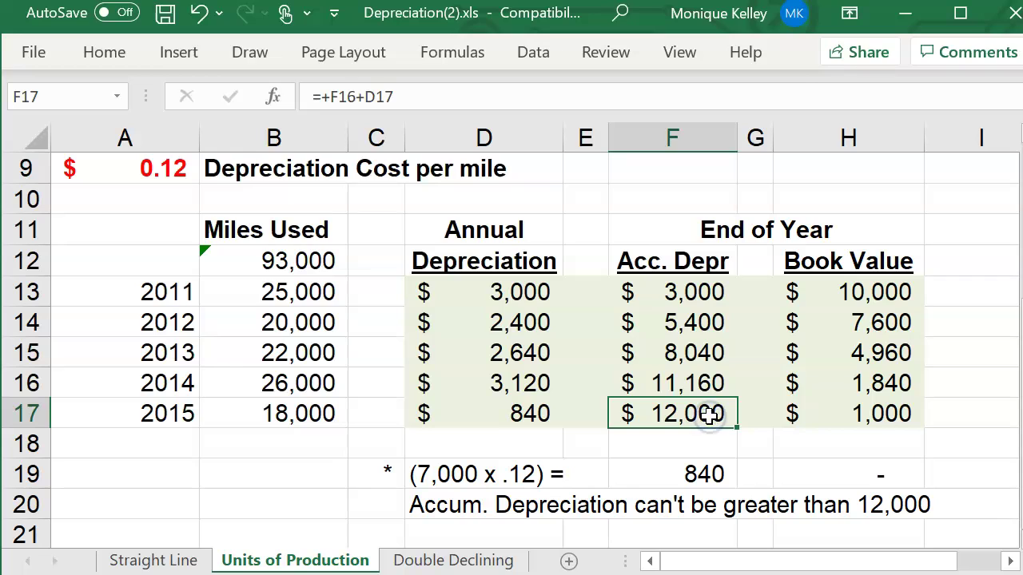
pyautogui.click(918, 415)
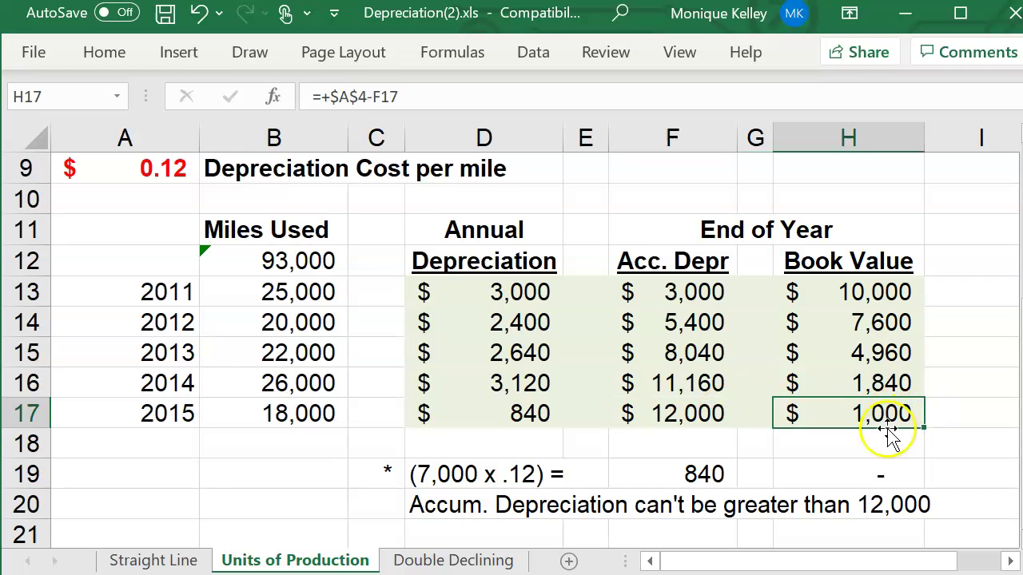
pyautogui.moveTo(462, 293); pyautogui.dragTo(879, 411)
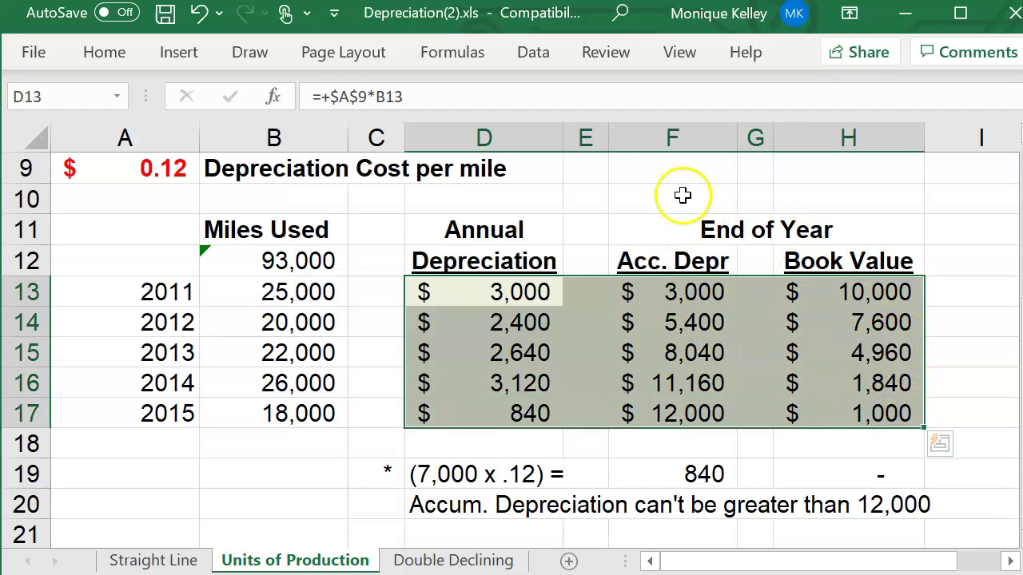
# Set up a T-account in F6:H9 with the heading Acc. Dep, a line beneath it and a vertical divider
pyautogui.click(676, 195)
pyautogui.press('Up')
pyautogui.press('Up')
pyautogui.press('Up')
pyautogui.press('Up')
pyautogui.press('Up')
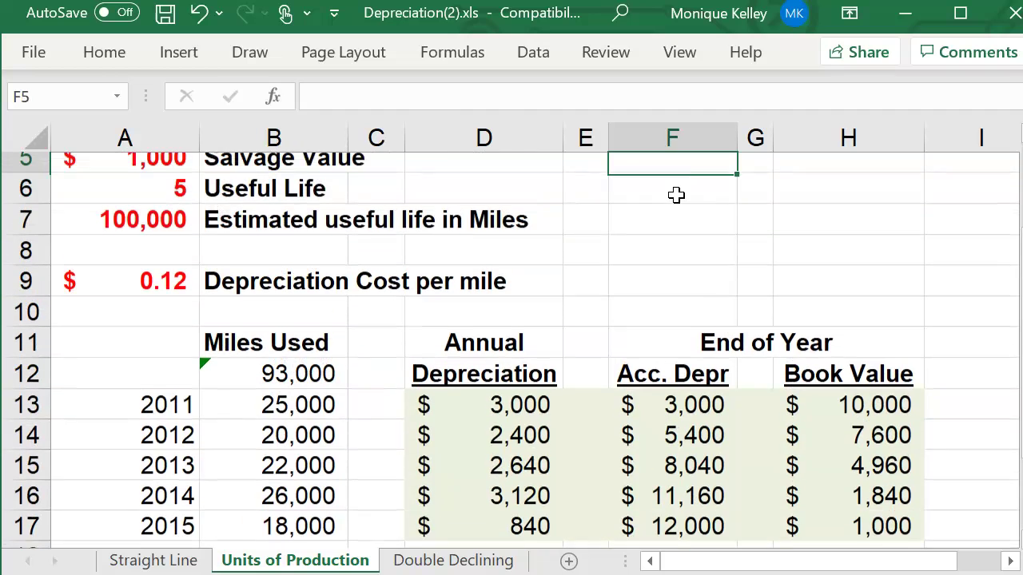
pyautogui.click(685, 235)
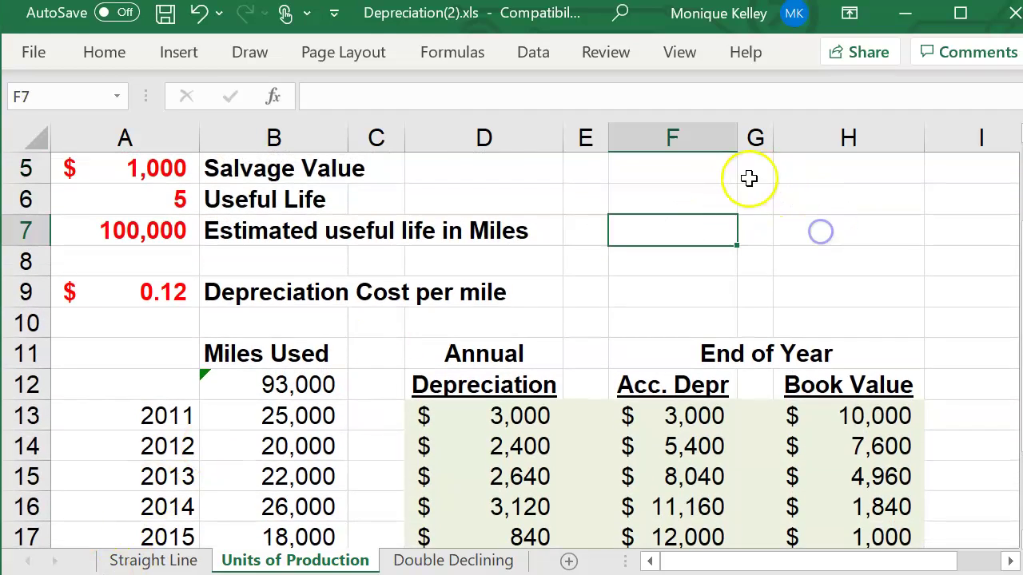
pyautogui.moveTo(714, 197); pyautogui.dragTo(864, 187)
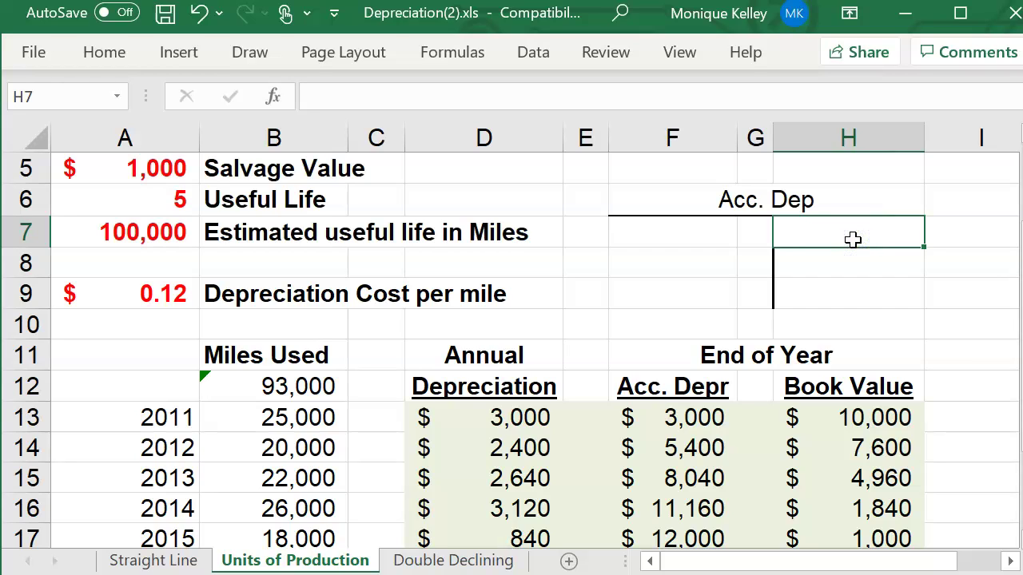
# Enter 3000, 2400 and 2640 in H7:H9 as the first three years' credits in the Acc. Dep T-account
pyautogui.write('3000')
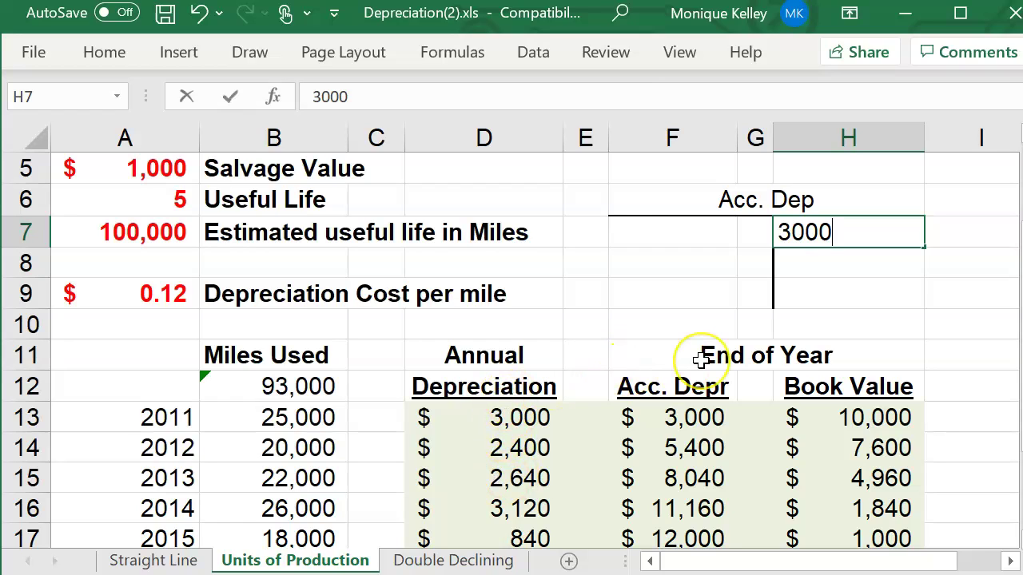
pyautogui.press('Return')
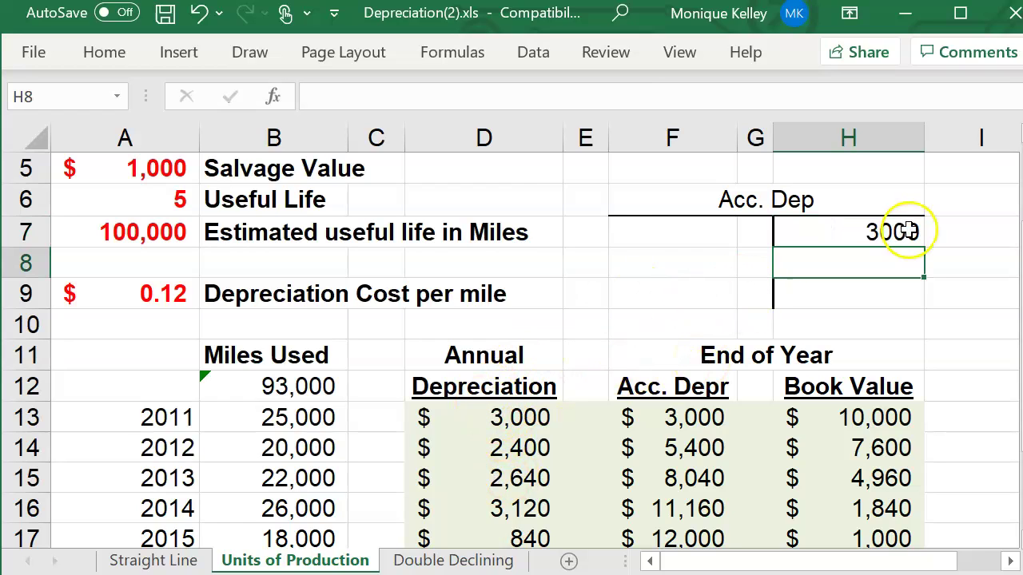
pyautogui.write('2400')
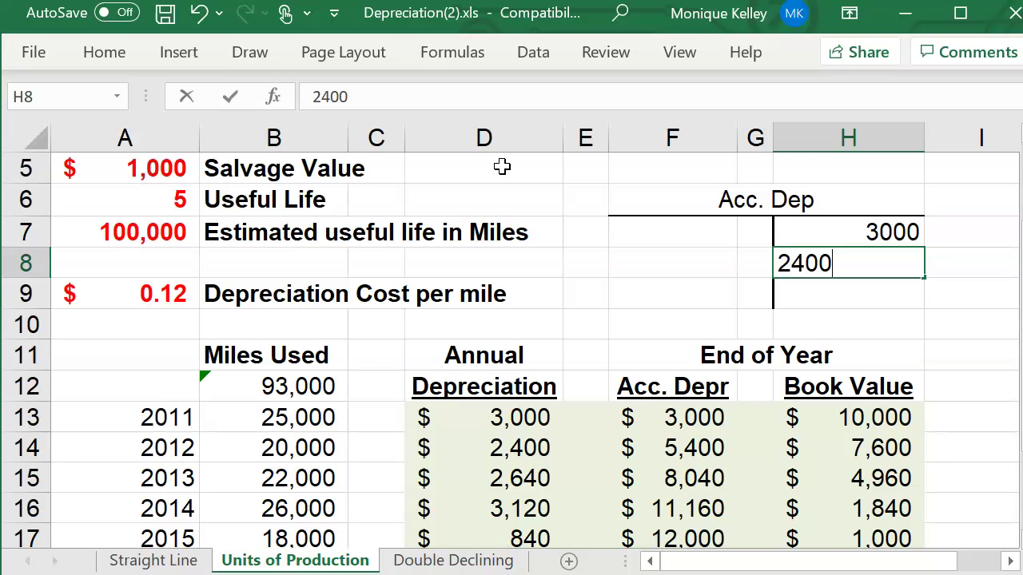
pyautogui.press('Return')
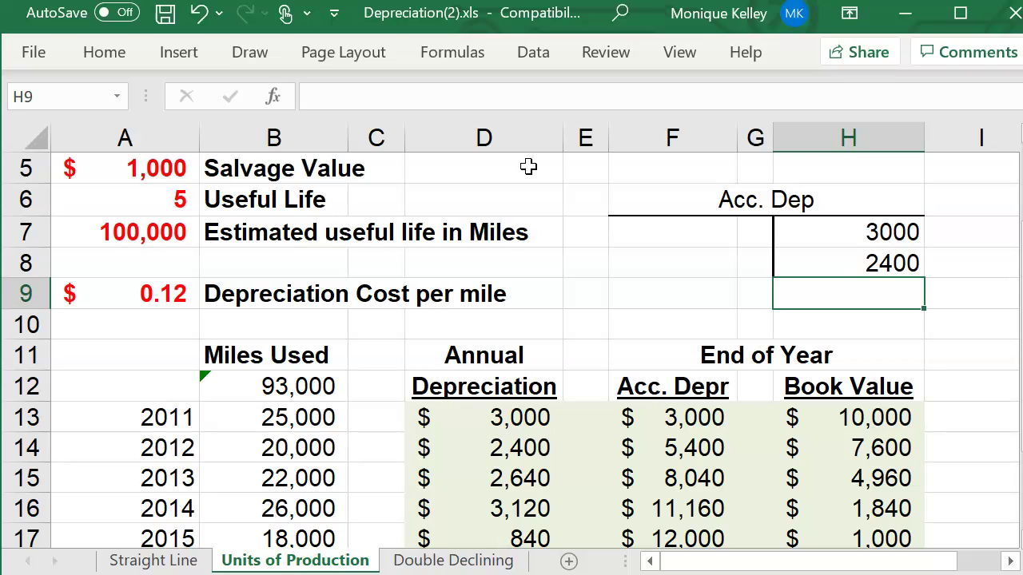
pyautogui.write('2640')
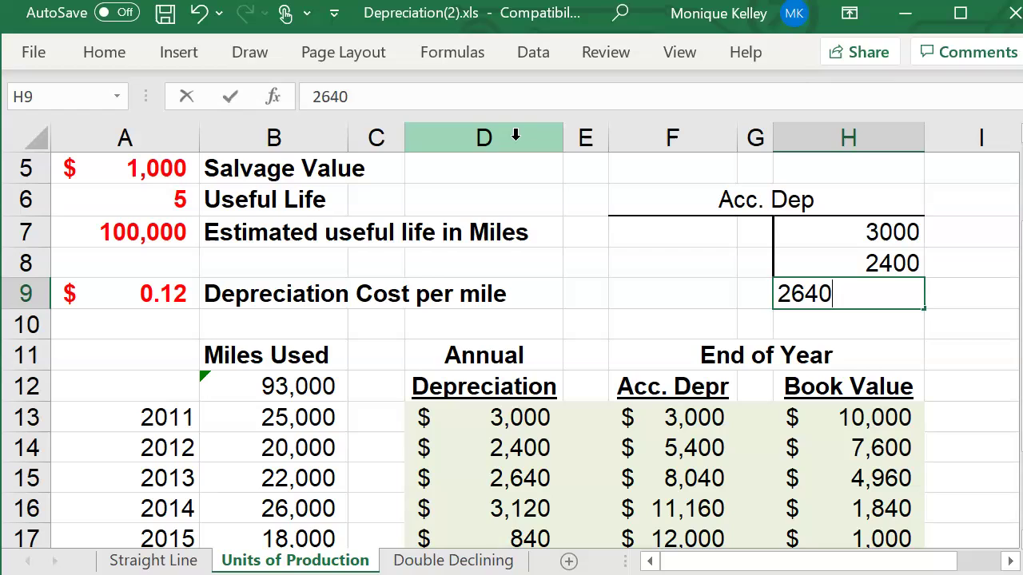
pyautogui.press('Return')
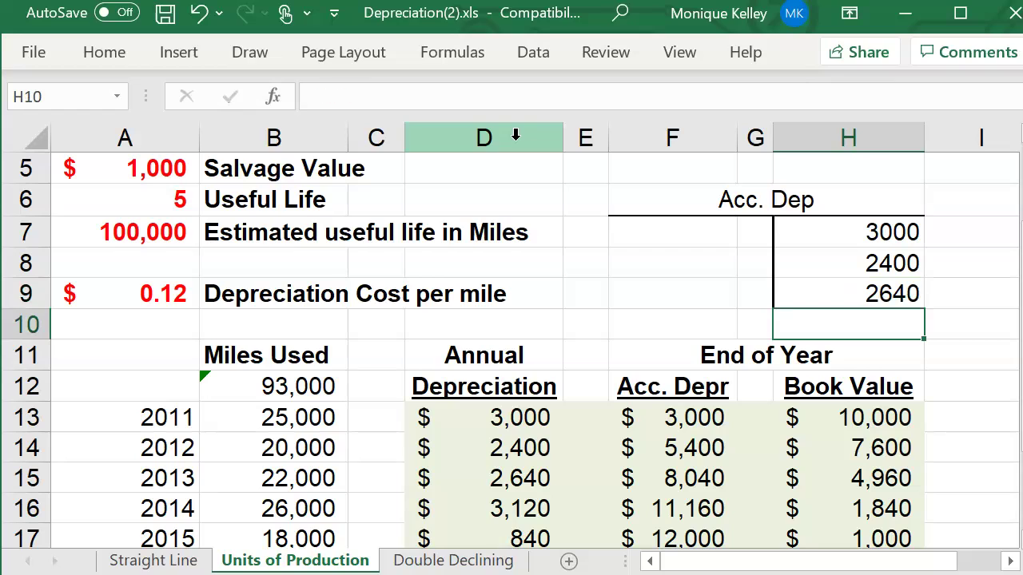
# Compare the End of Year accumulated depreciation formulas for 2011 to 2013 with the T-account entries in H7:H9
pyautogui.moveTo(670, 357); pyautogui.dragTo(875, 388)
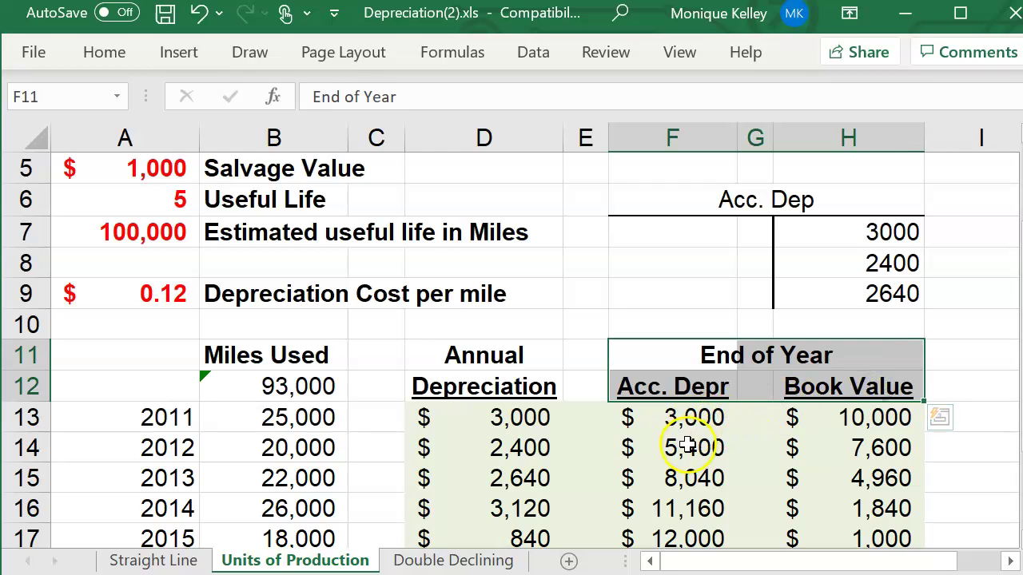
pyautogui.click(689, 446)
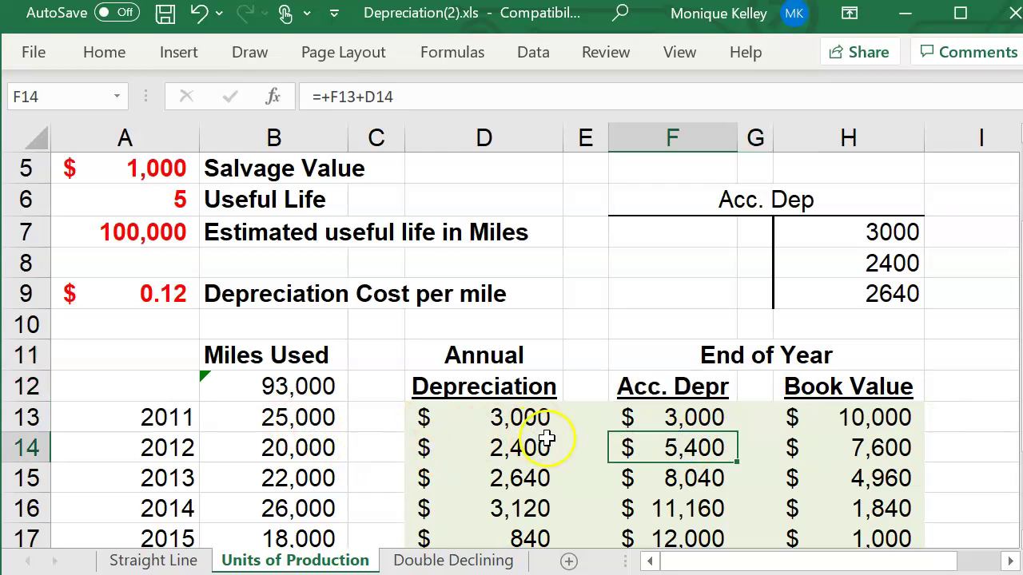
pyautogui.click(684, 418)
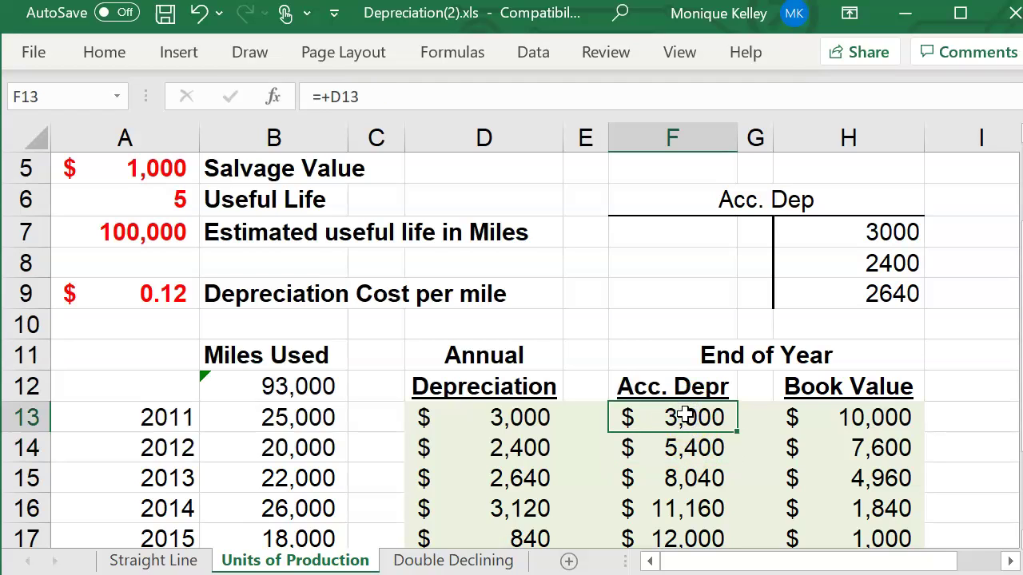
pyautogui.click(913, 231)
pyautogui.click(901, 291)
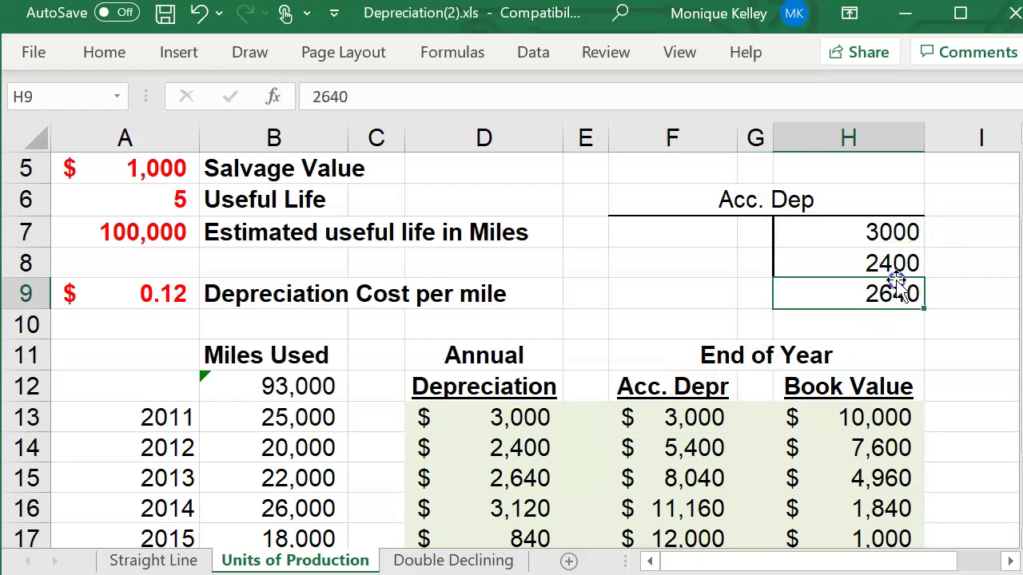
pyautogui.click(893, 263)
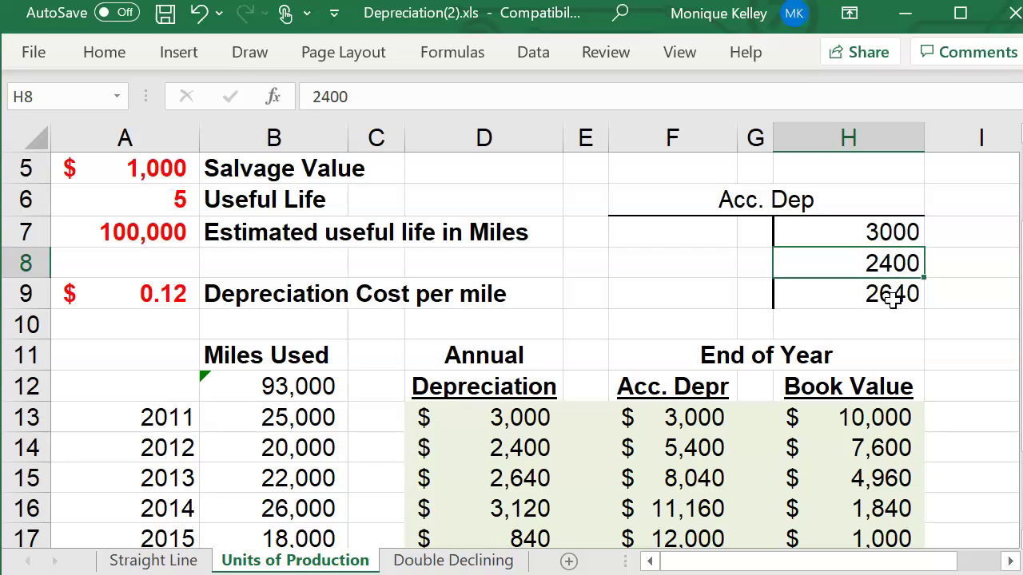
pyautogui.click(893, 294)
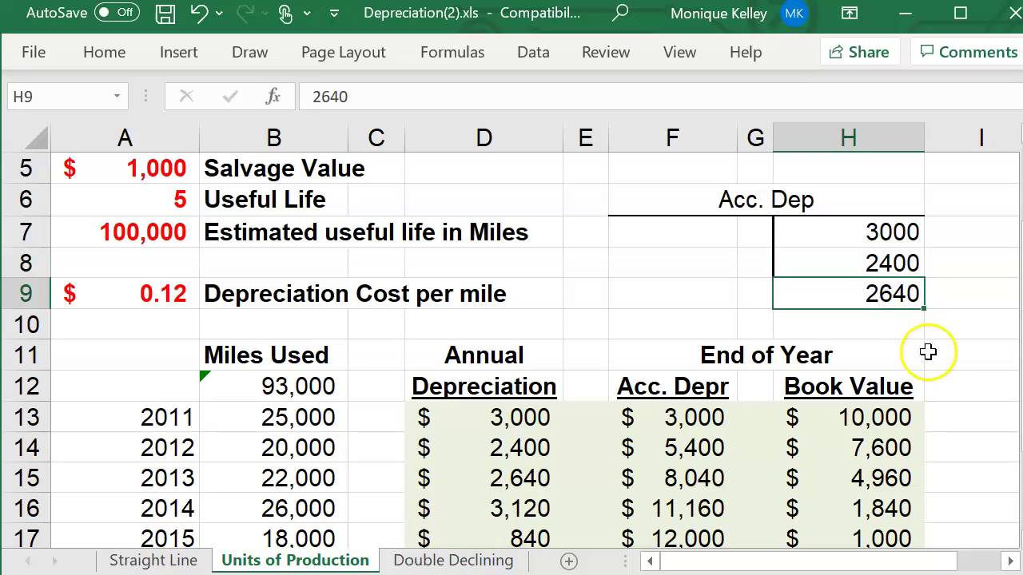
pyautogui.click(689, 486)
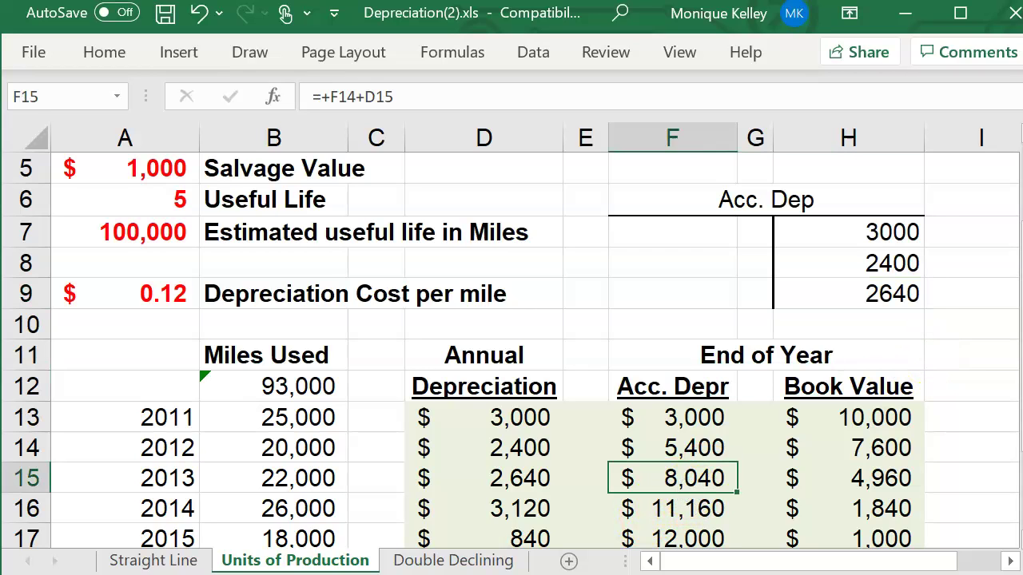
# Check the 2015 book value formula in H17 at the end of the depreciation schedule
pyautogui.press('Down')
pyautogui.press('Down')
pyautogui.press('Down')
pyautogui.press('Down')
pyautogui.press('Down')
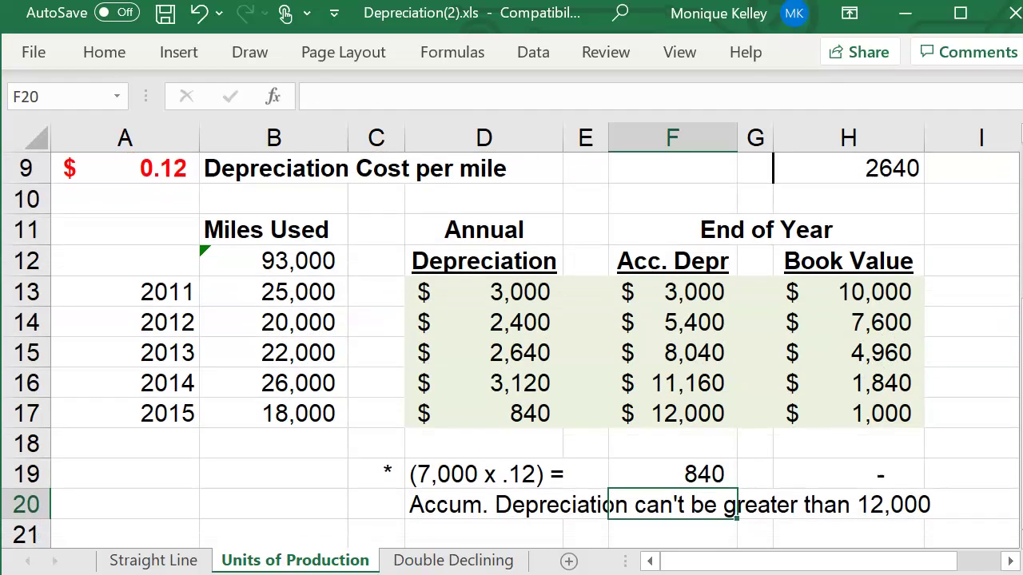
pyautogui.click(877, 405)
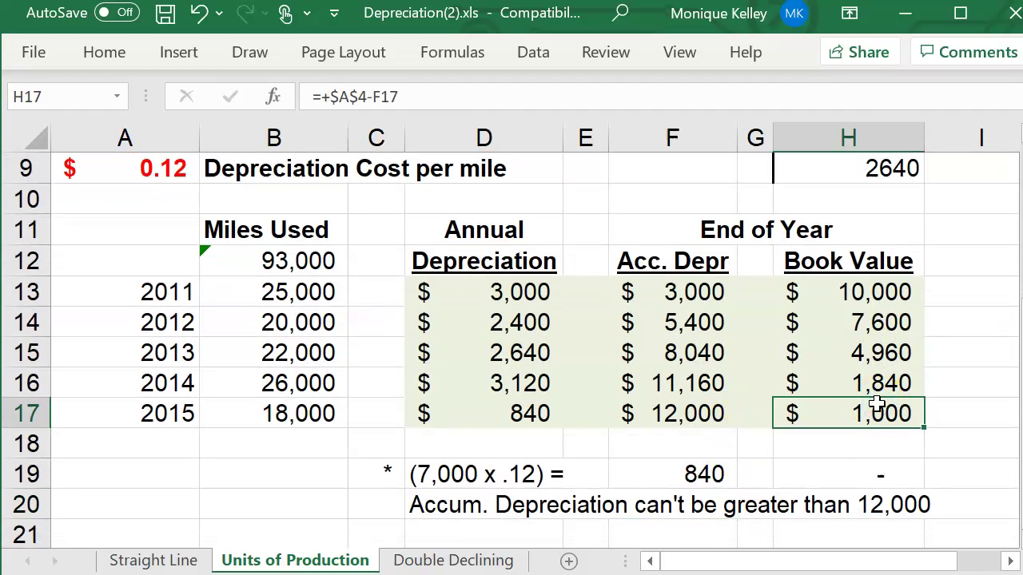